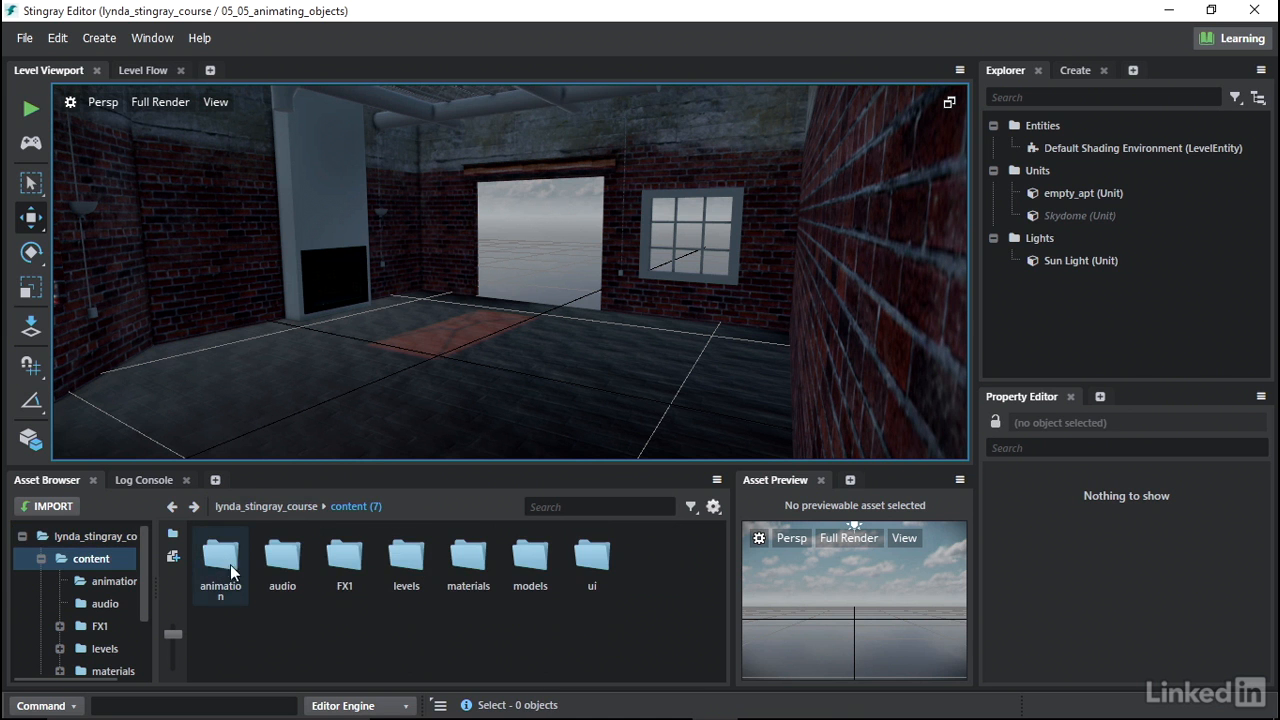
# - Create a new folder named door inside the animation content folder
pyautogui.doubleClick(232, 565)
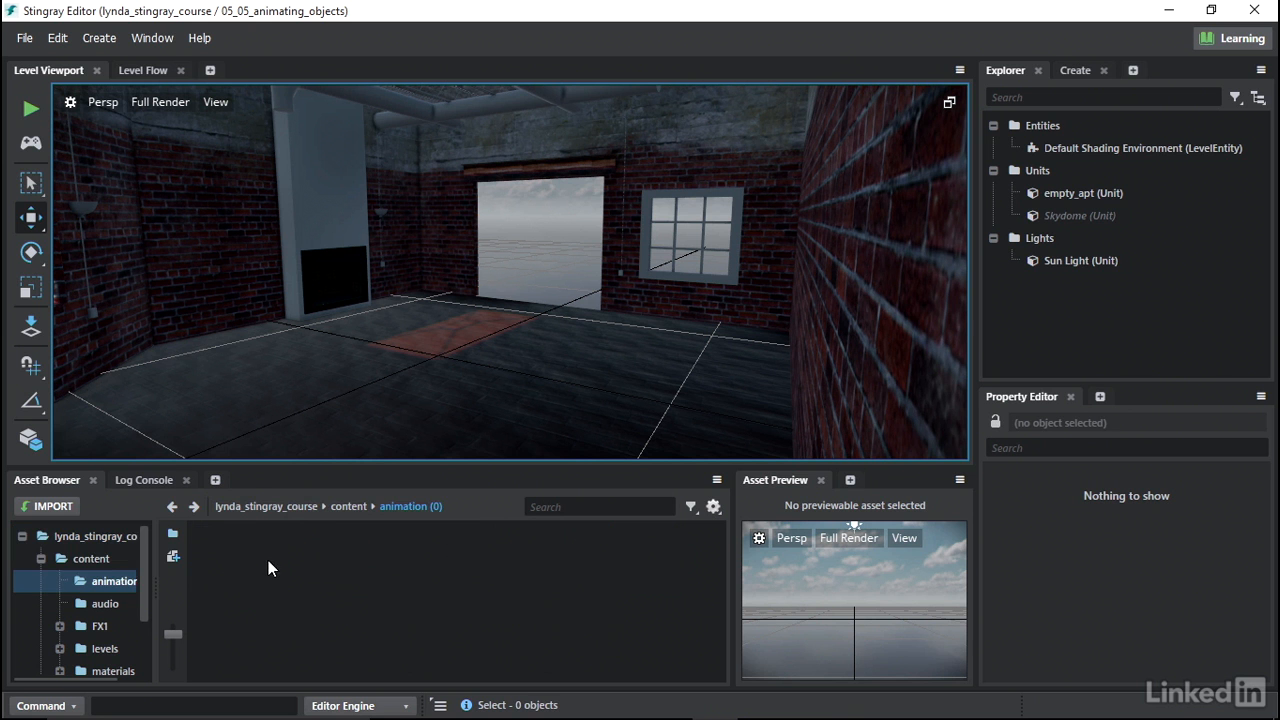
pyautogui.rightClick(241, 548)
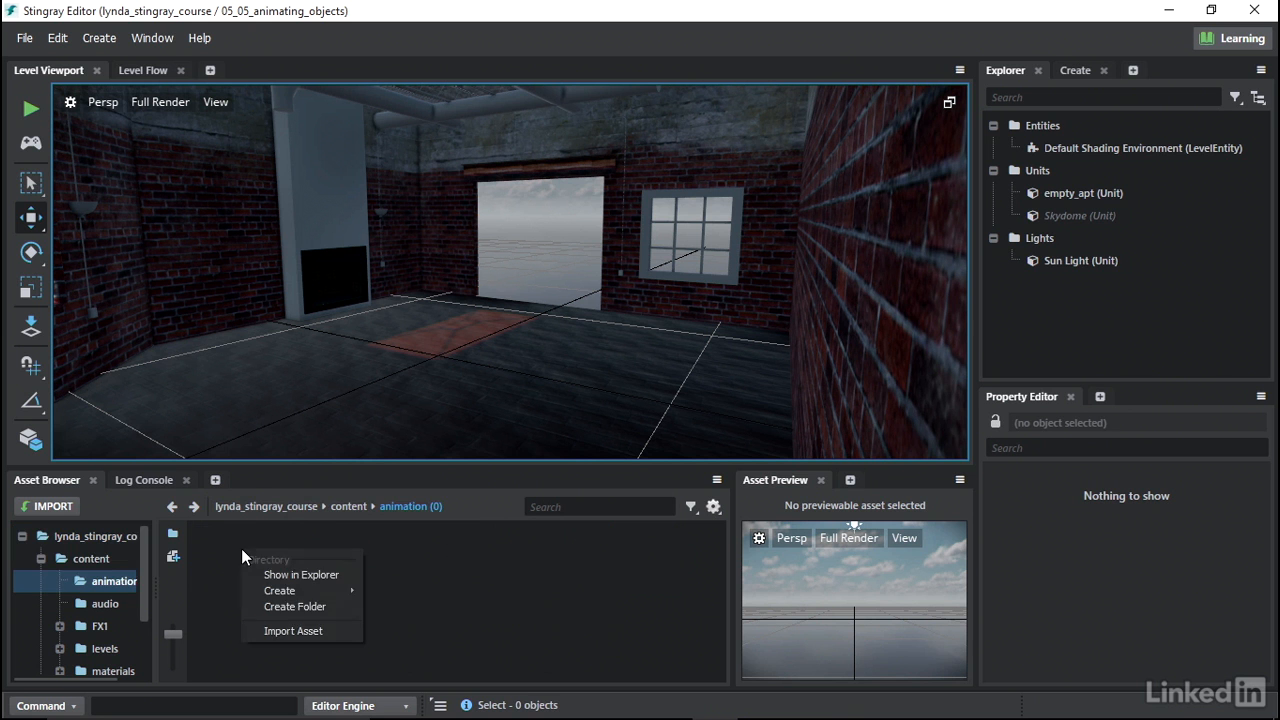
pyautogui.click(282, 601)
pyautogui.write('door')
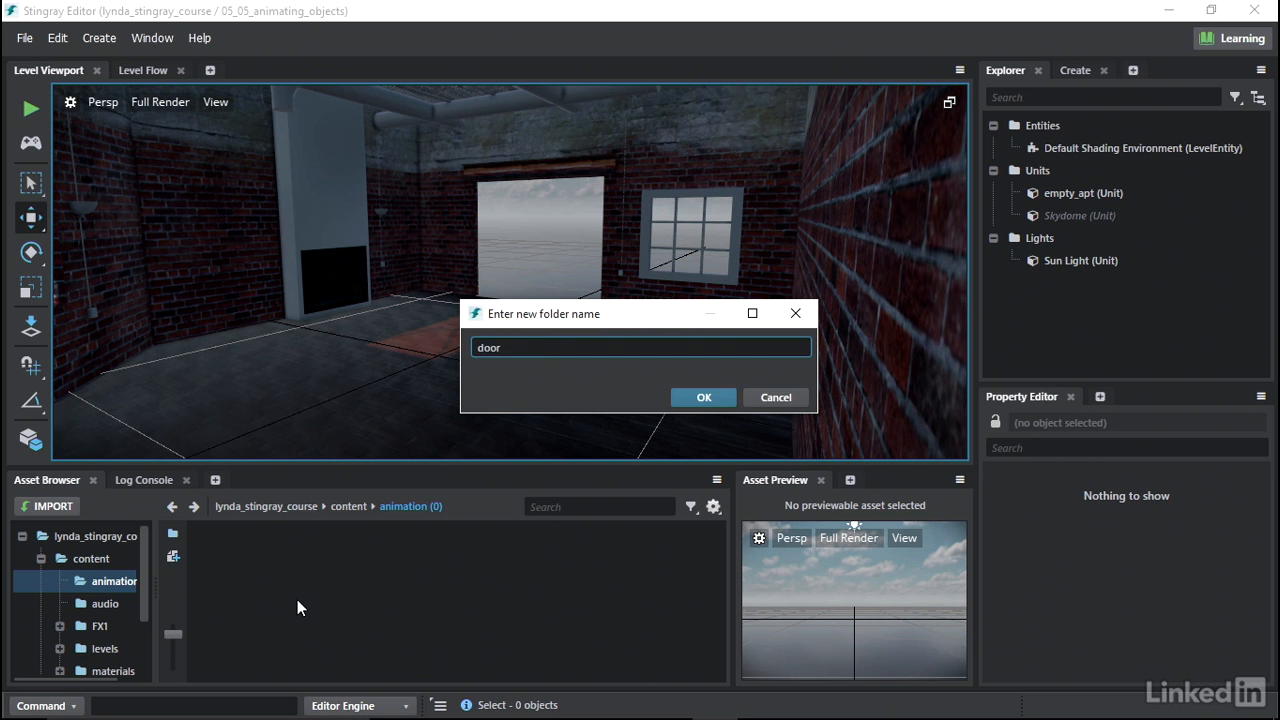
pyautogui.click(704, 397)
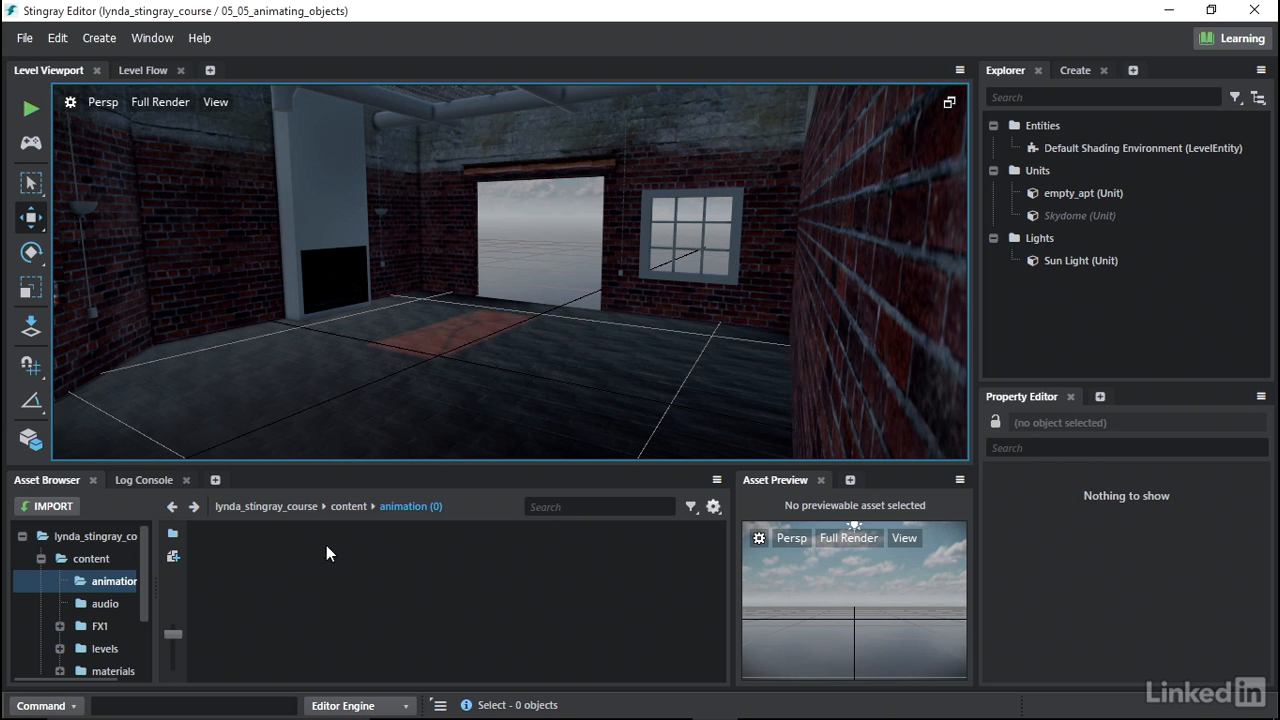
# - Import door_anim.fbx into the door folder with Animation and Skeleton import enabled
pyautogui.doubleClick(227, 562)
pyautogui.rightClick(228, 558)
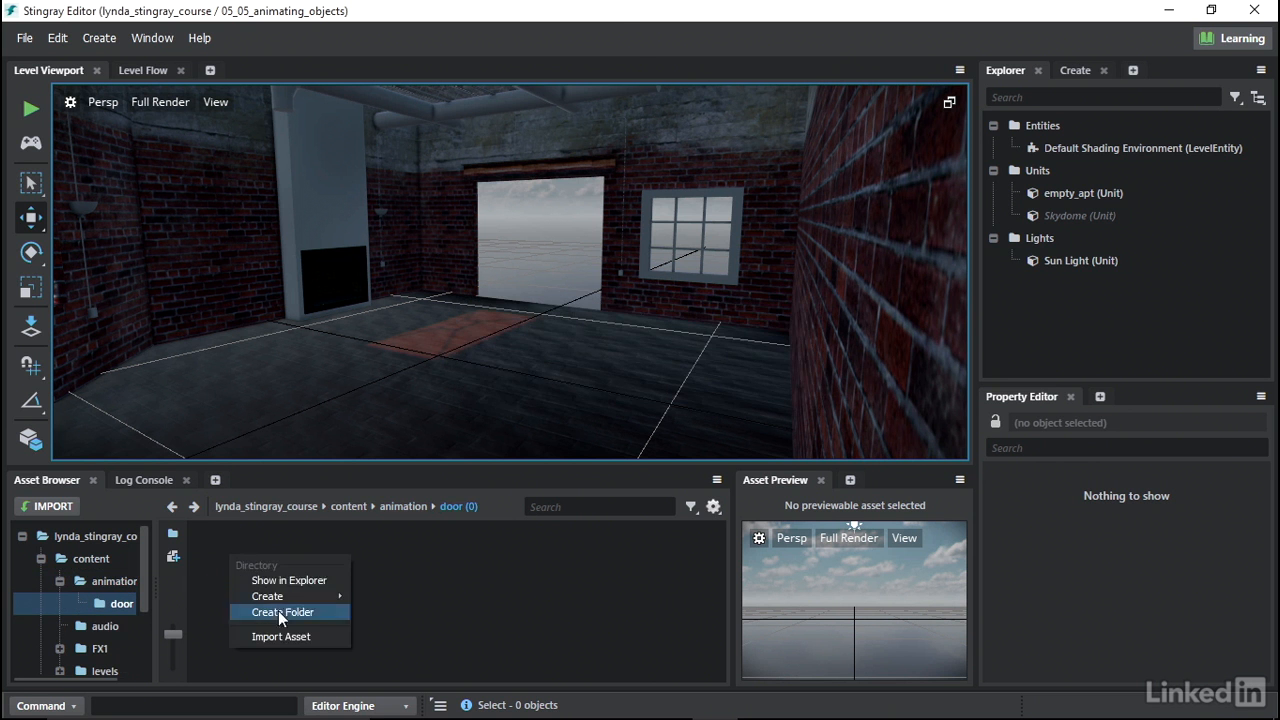
pyautogui.click(286, 637)
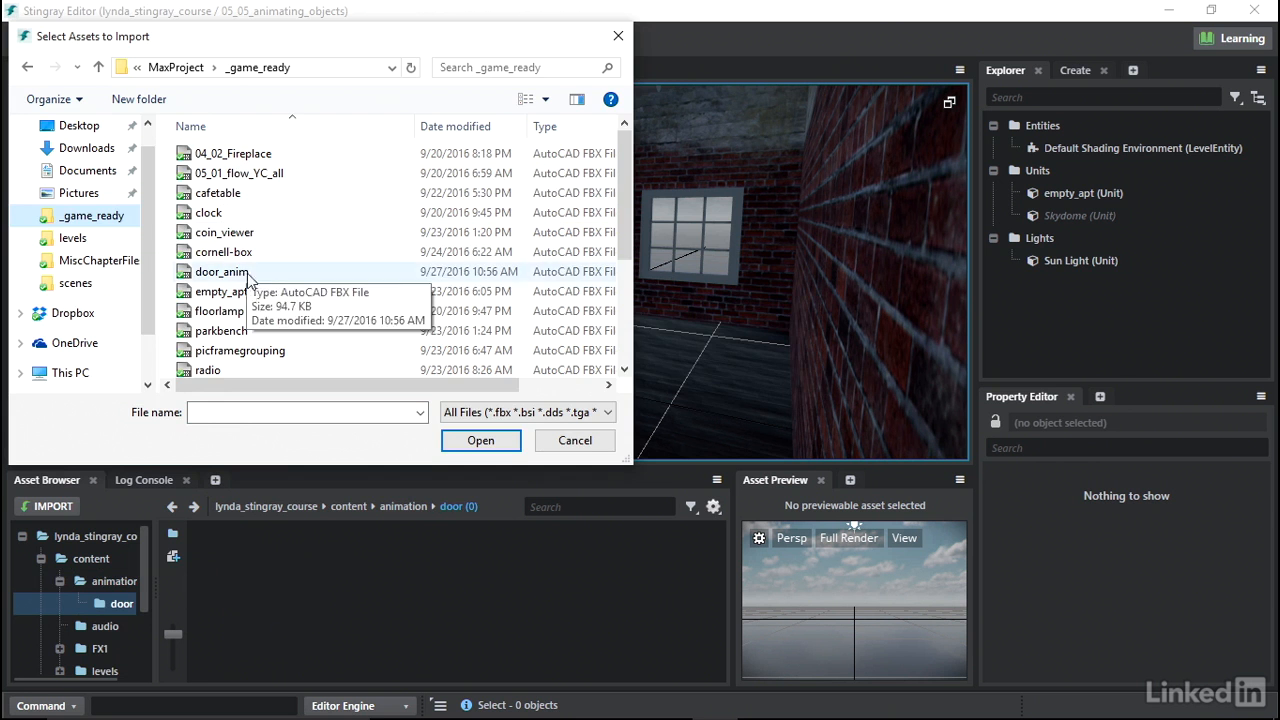
pyautogui.click(240, 271)
pyautogui.click(478, 440)
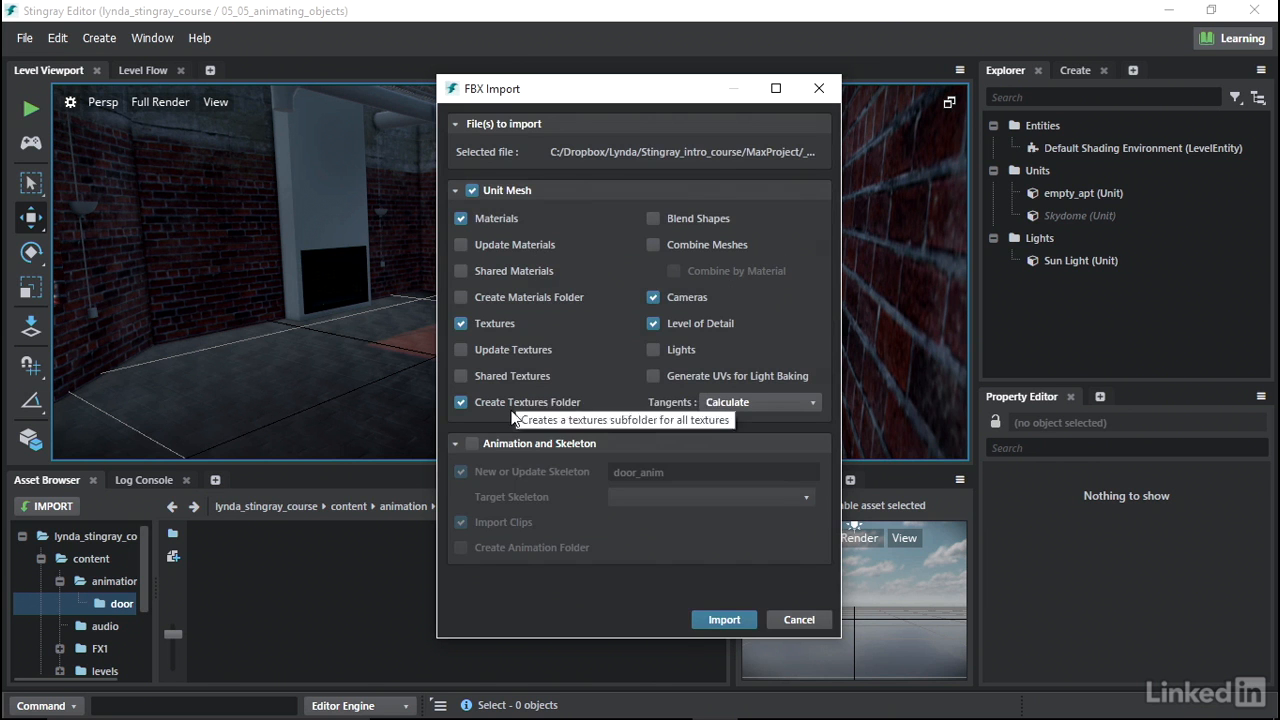
pyautogui.click(473, 444)
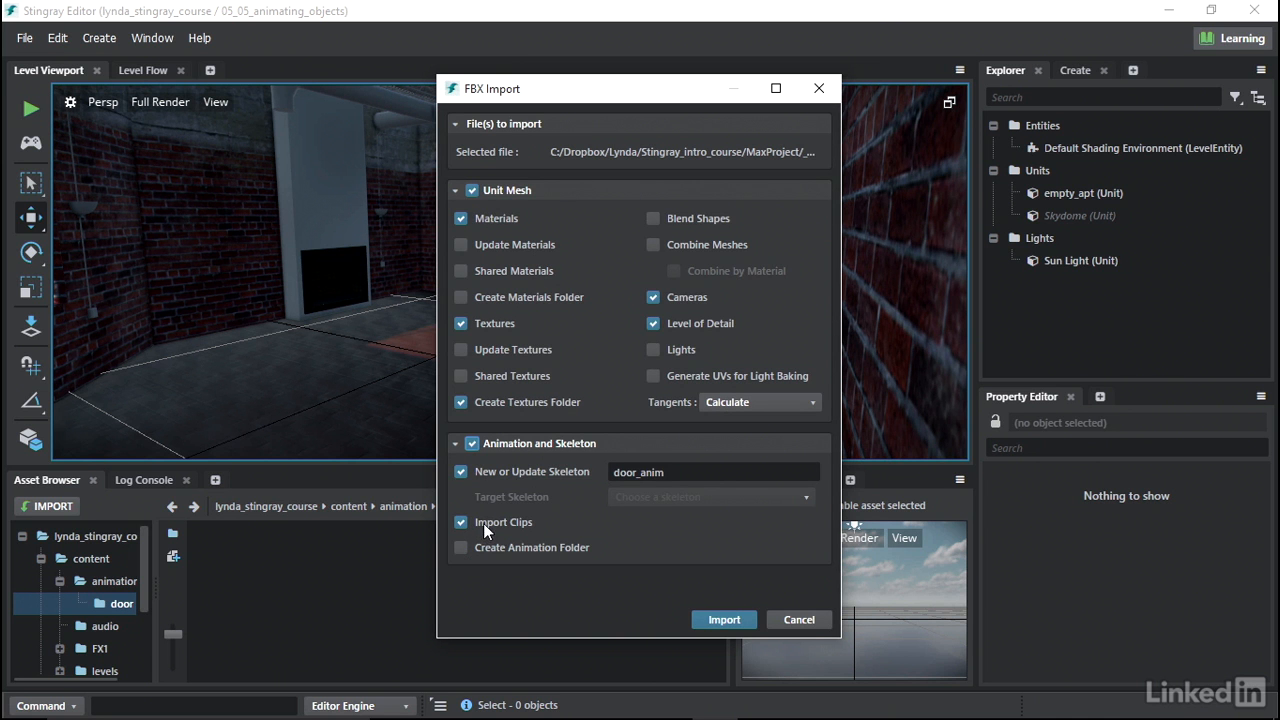
pyautogui.click(724, 620)
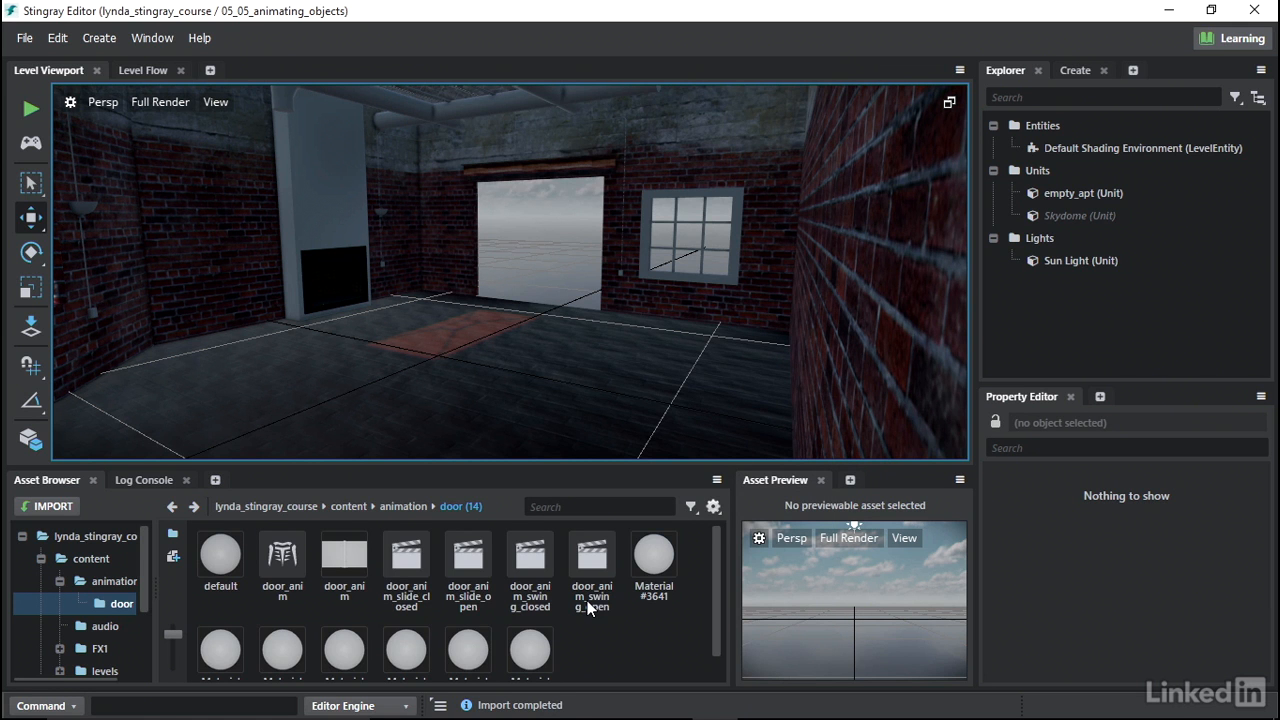
# - Open the door_anim unit, turn off Visible and Cast Shadows for the phys_trigger mesh, and save the changes
pyautogui.click(344, 560)
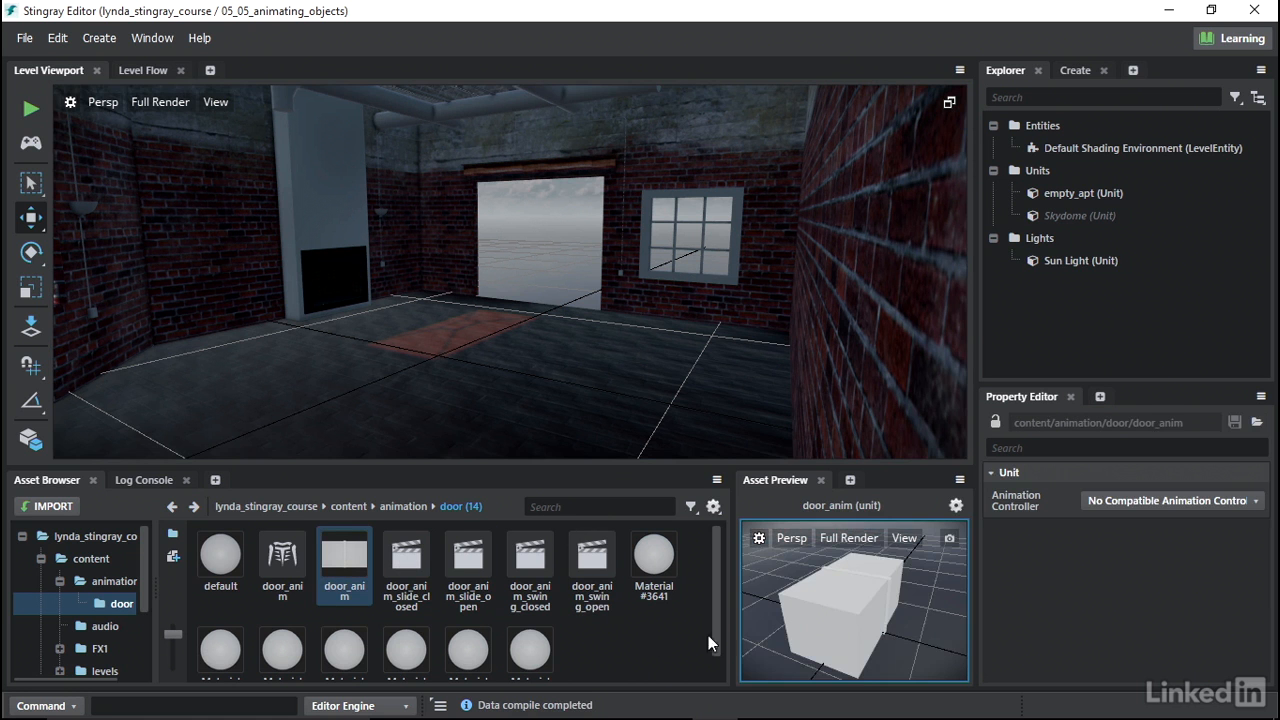
pyautogui.moveTo(842, 611)
pyautogui.mouseDown()
pyautogui.moveTo(855, 605)
pyautogui.moveTo(823, 622)
pyautogui.moveTo(842, 607)
pyautogui.mouseUp()
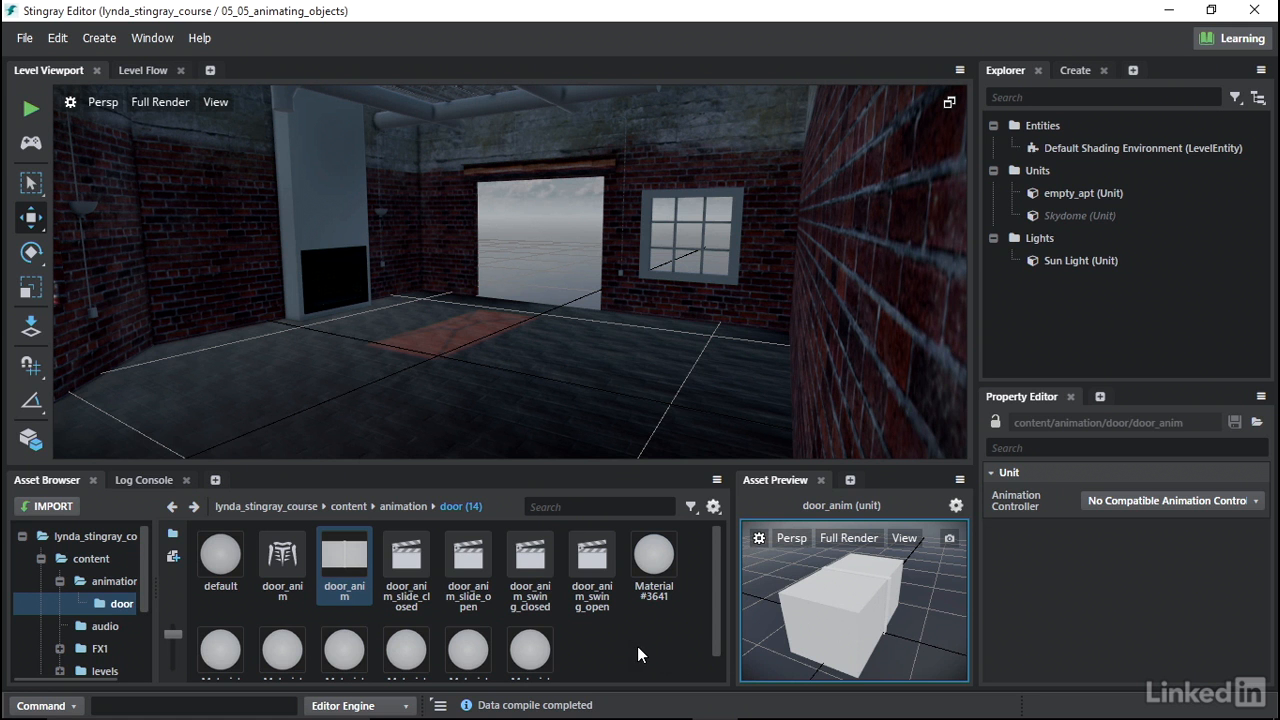
pyautogui.doubleClick(345, 560)
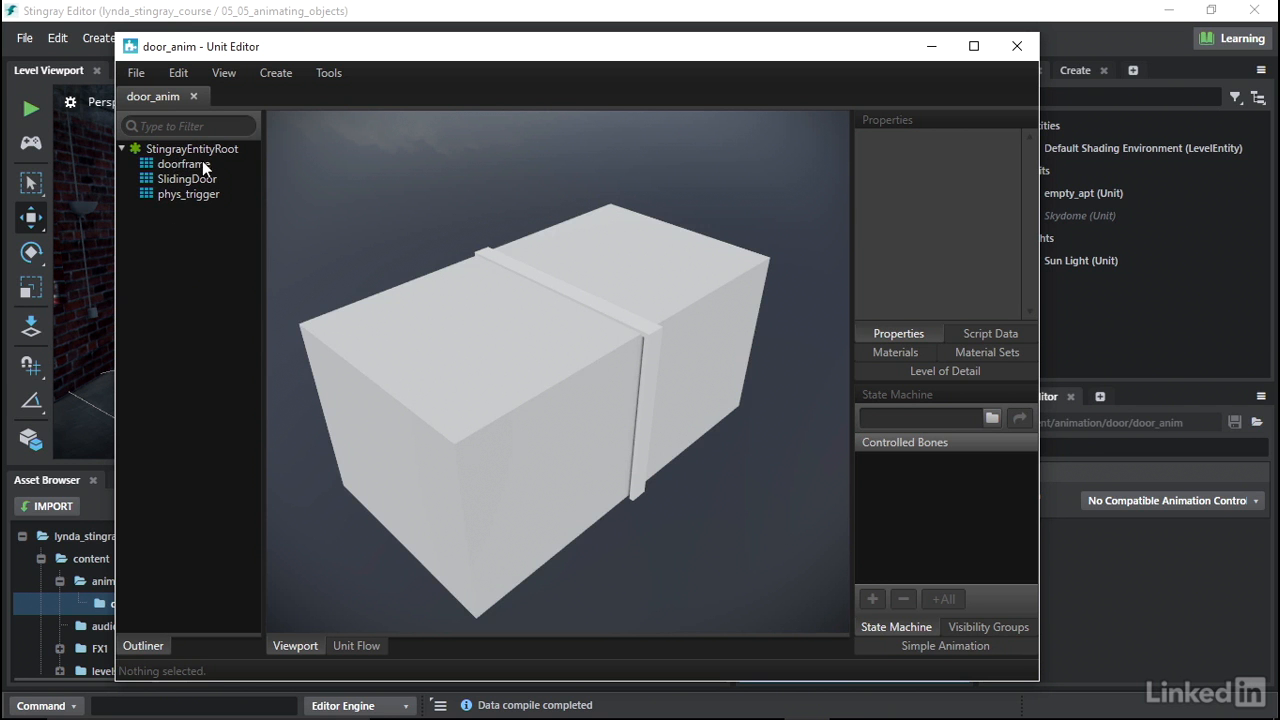
pyautogui.click(191, 196)
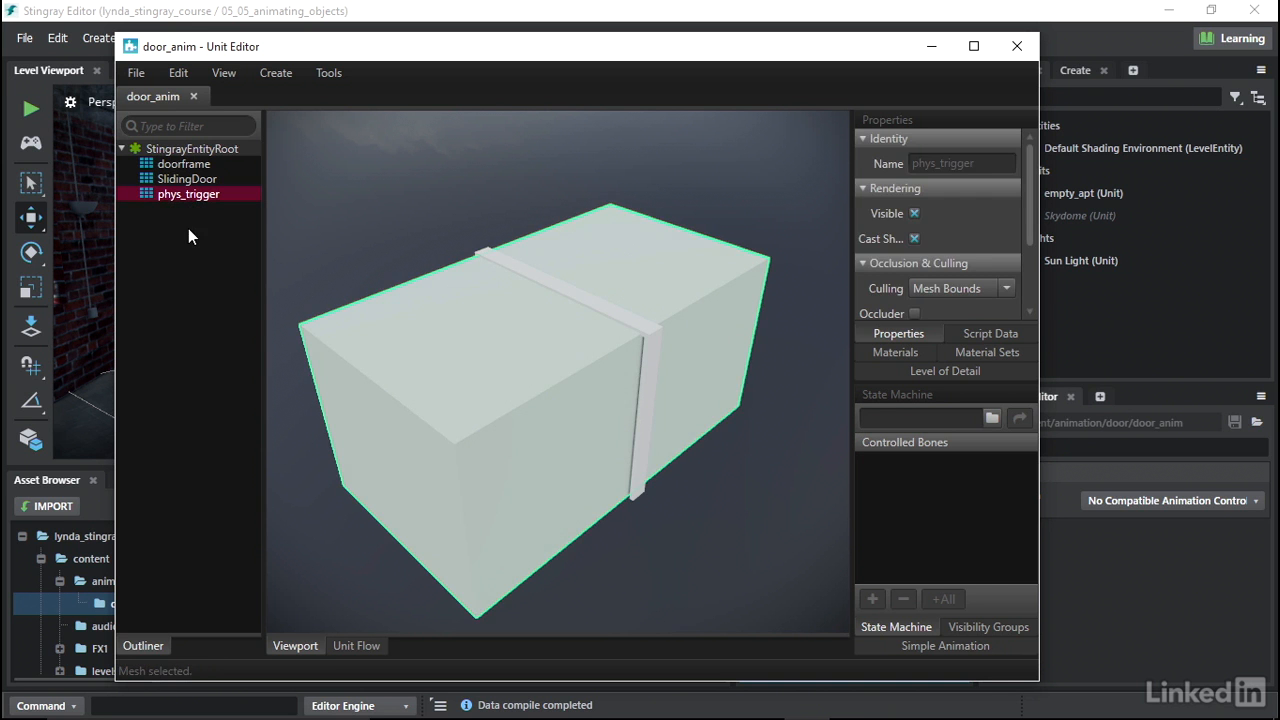
pyautogui.click(914, 214)
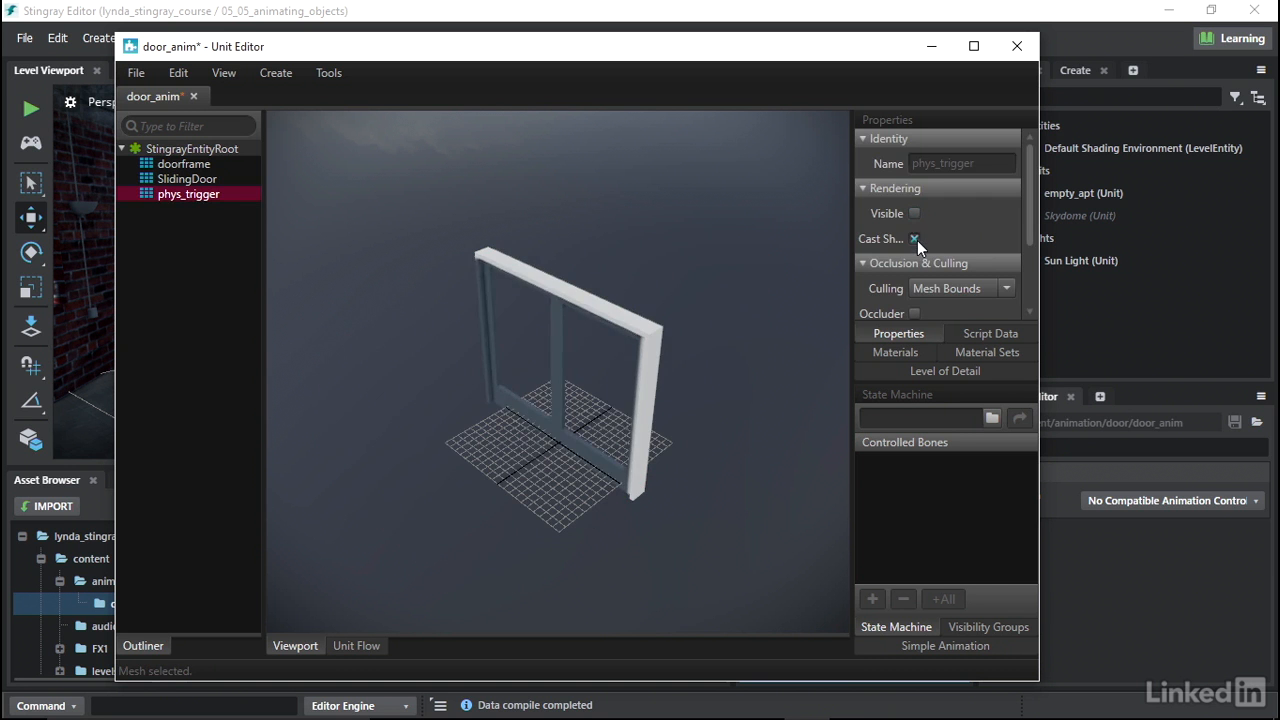
pyautogui.click(915, 239)
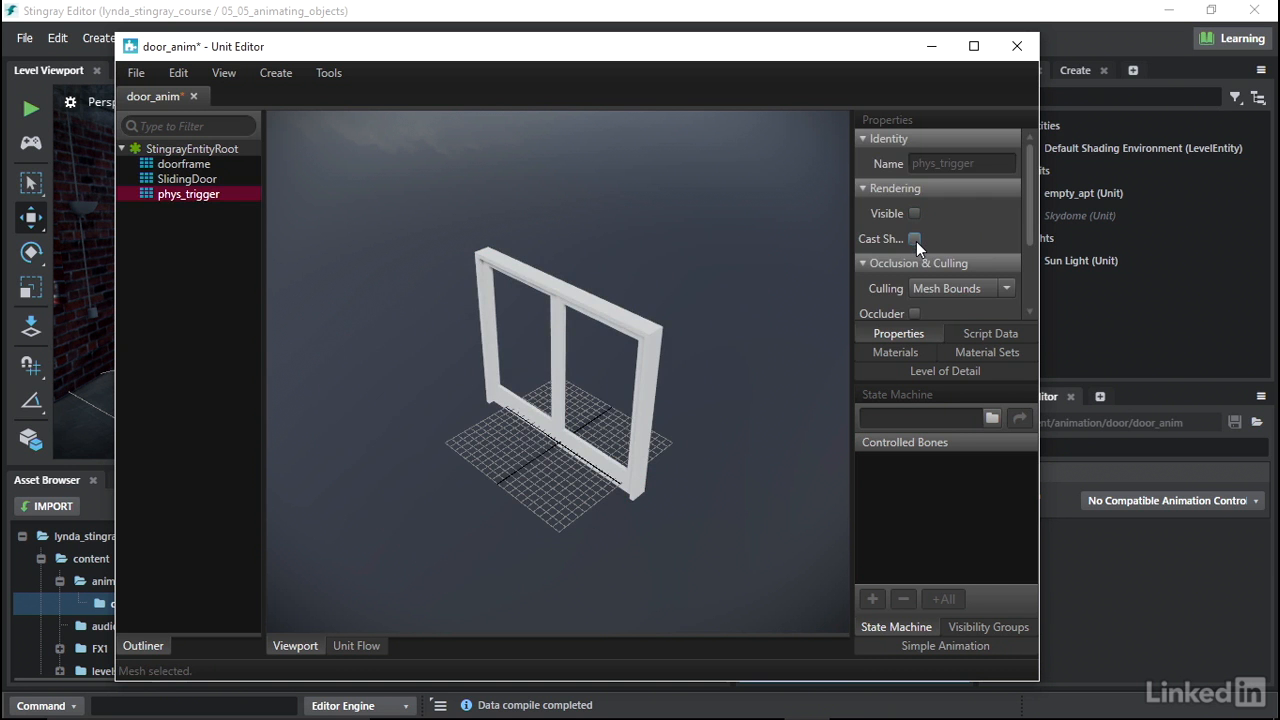
pyautogui.click(1017, 46)
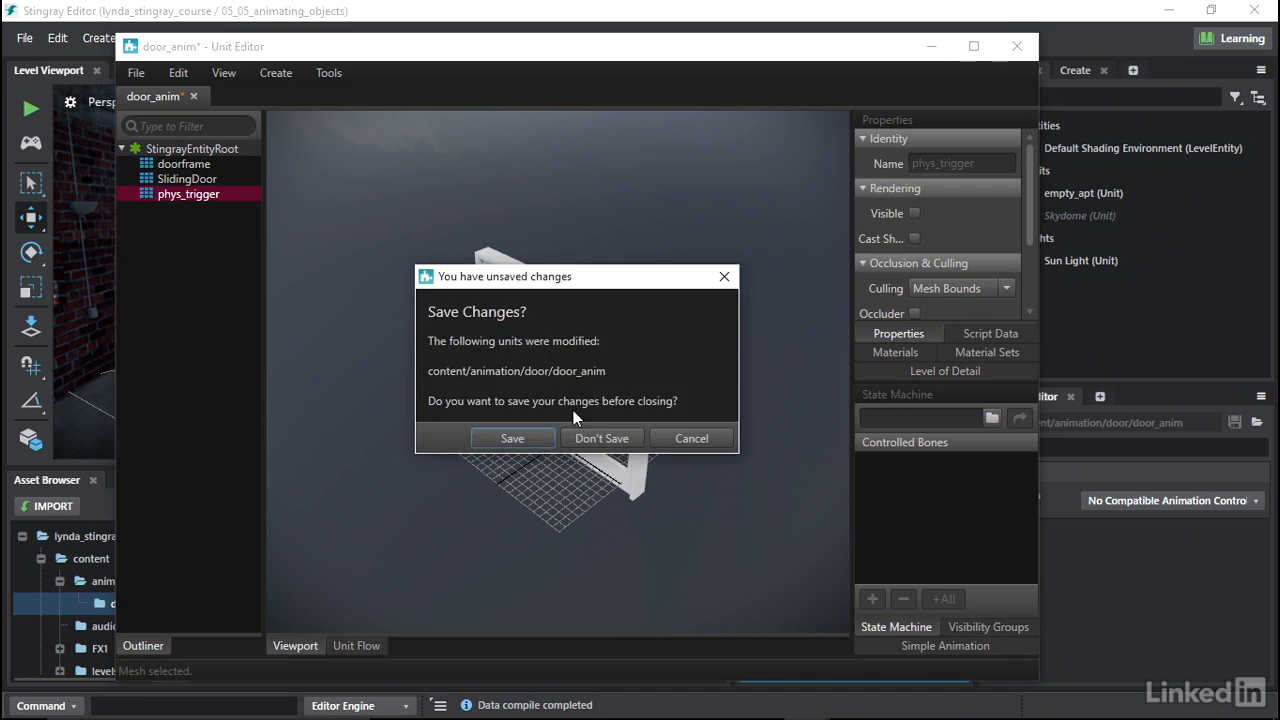
pyautogui.click(534, 437)
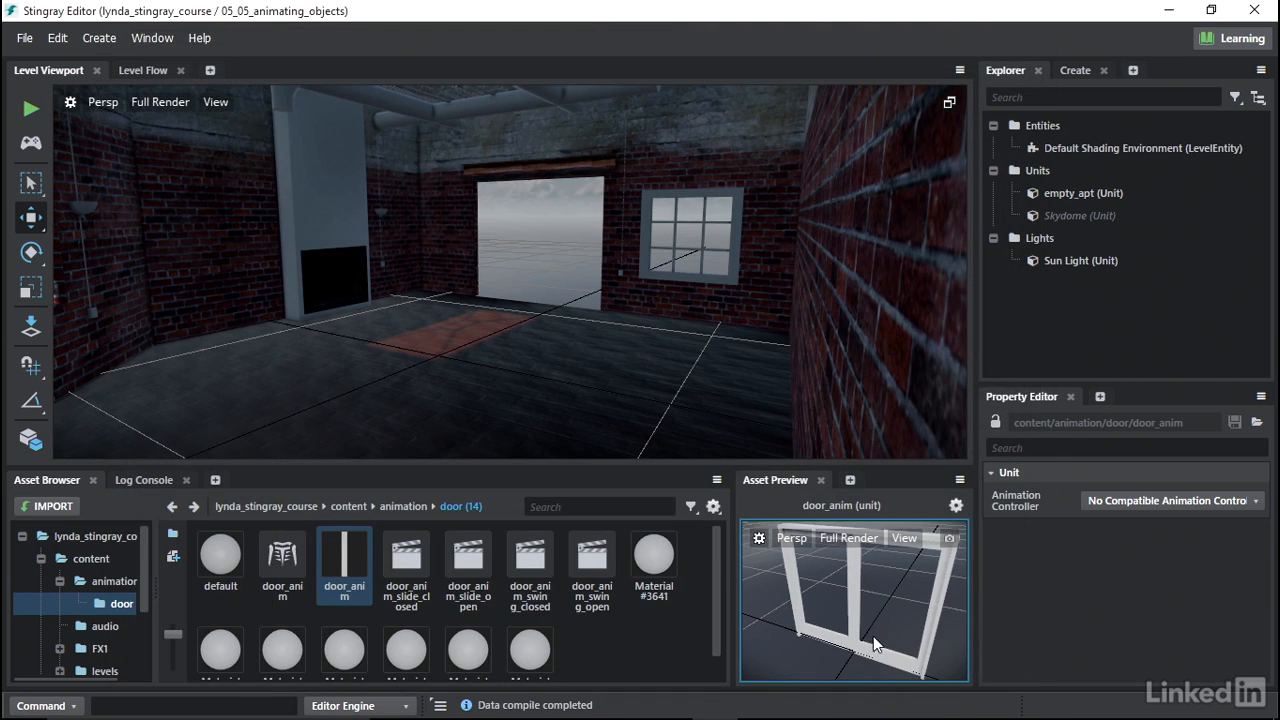
# - Preview each of the imported door slide and swing animation clips
pyautogui.click(422, 561)
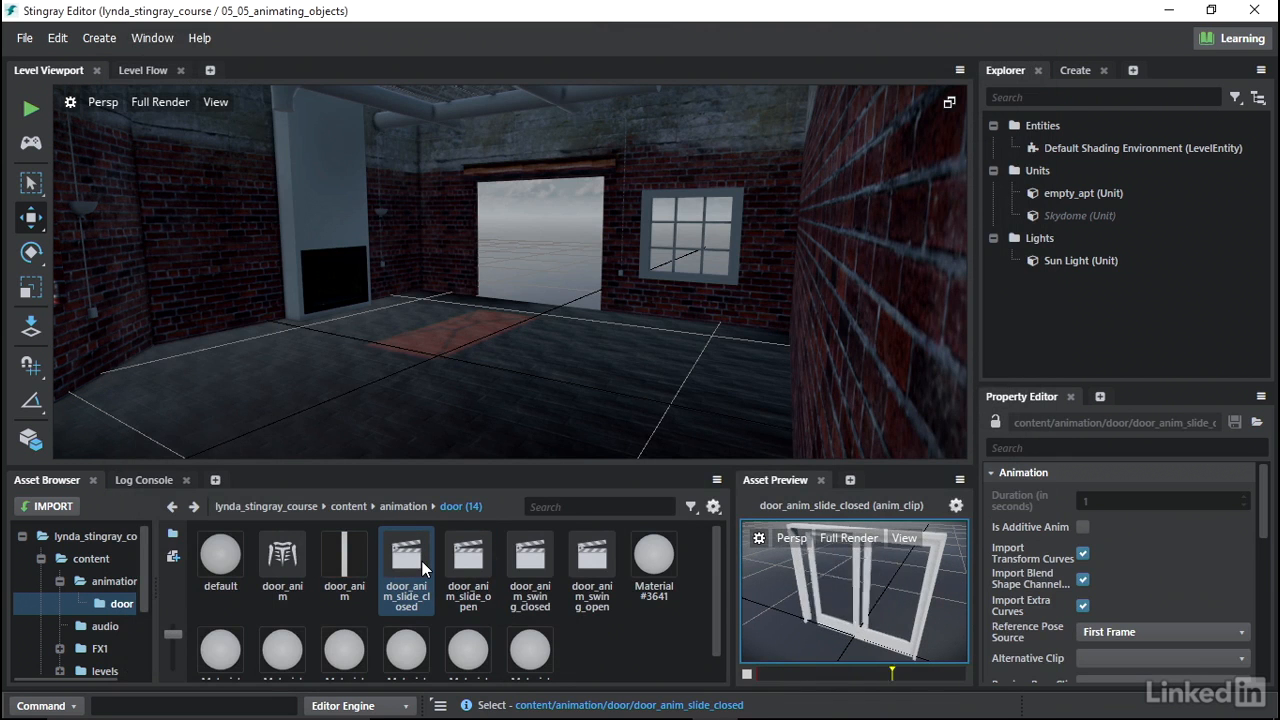
pyautogui.click(474, 560)
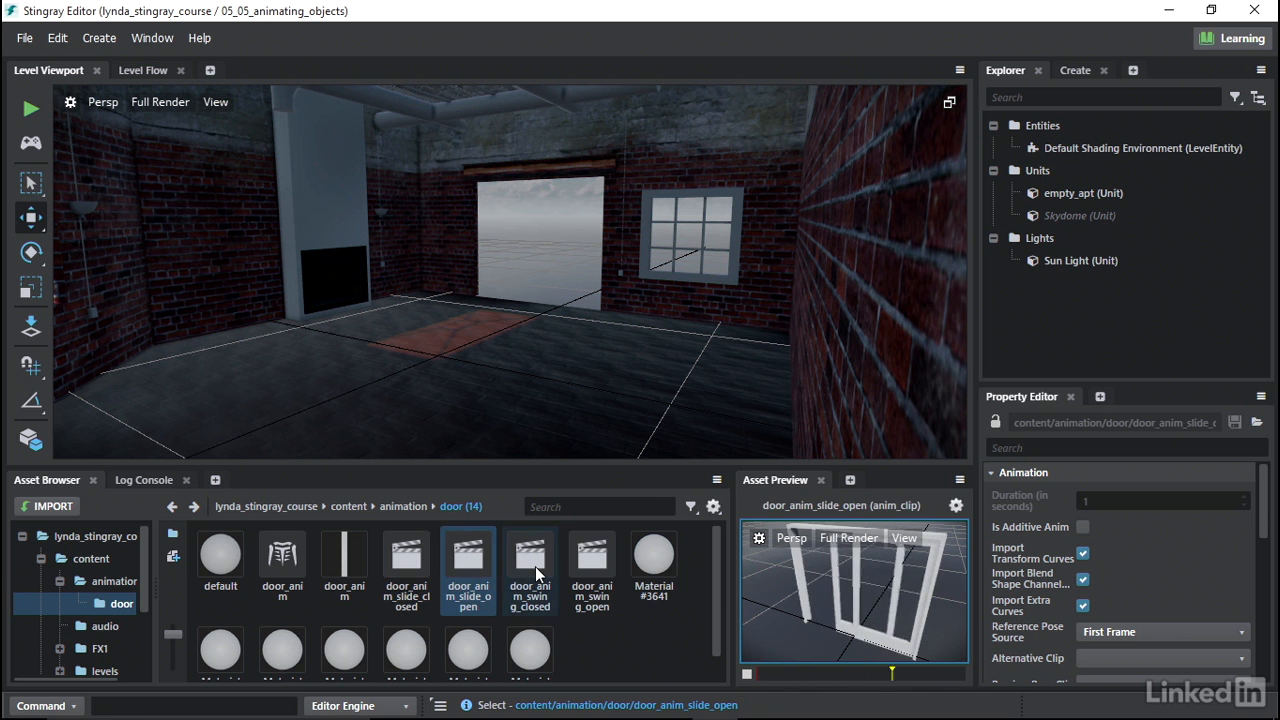
pyautogui.click(535, 566)
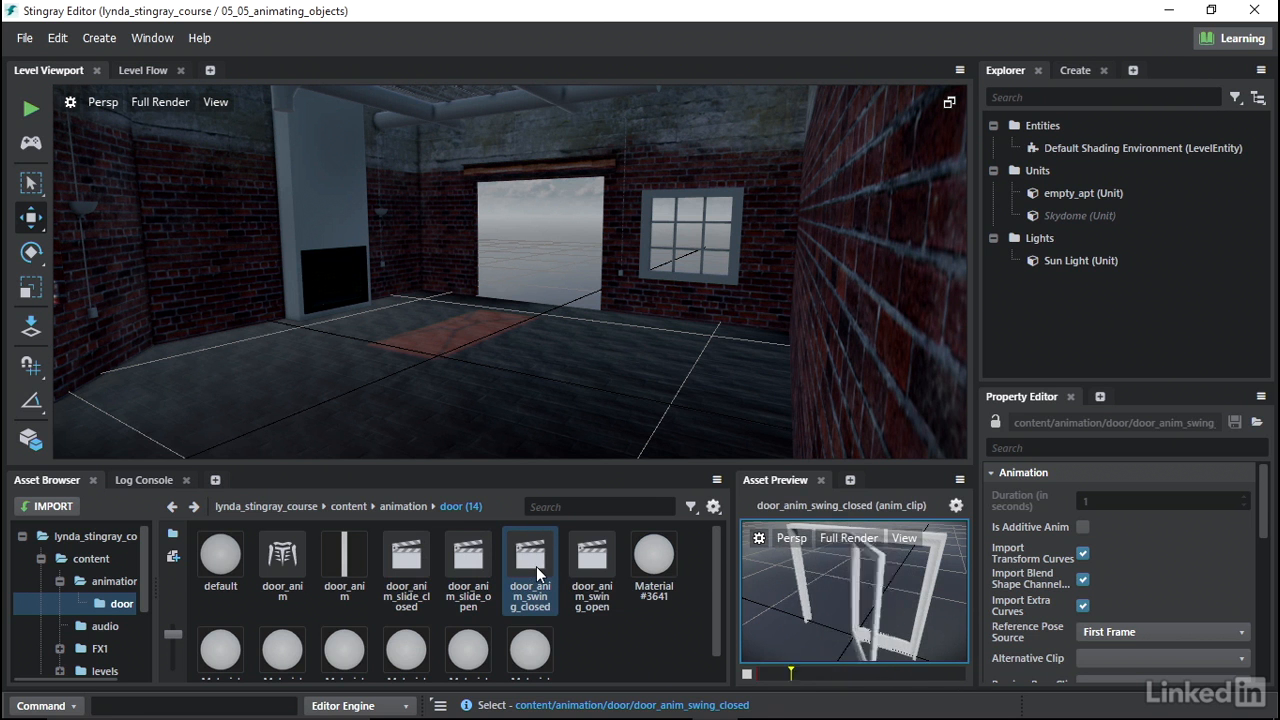
pyautogui.click(596, 564)
# - Place the door_anim unit into the level and move it into the back wall's doorway
pyautogui.click(350, 566)
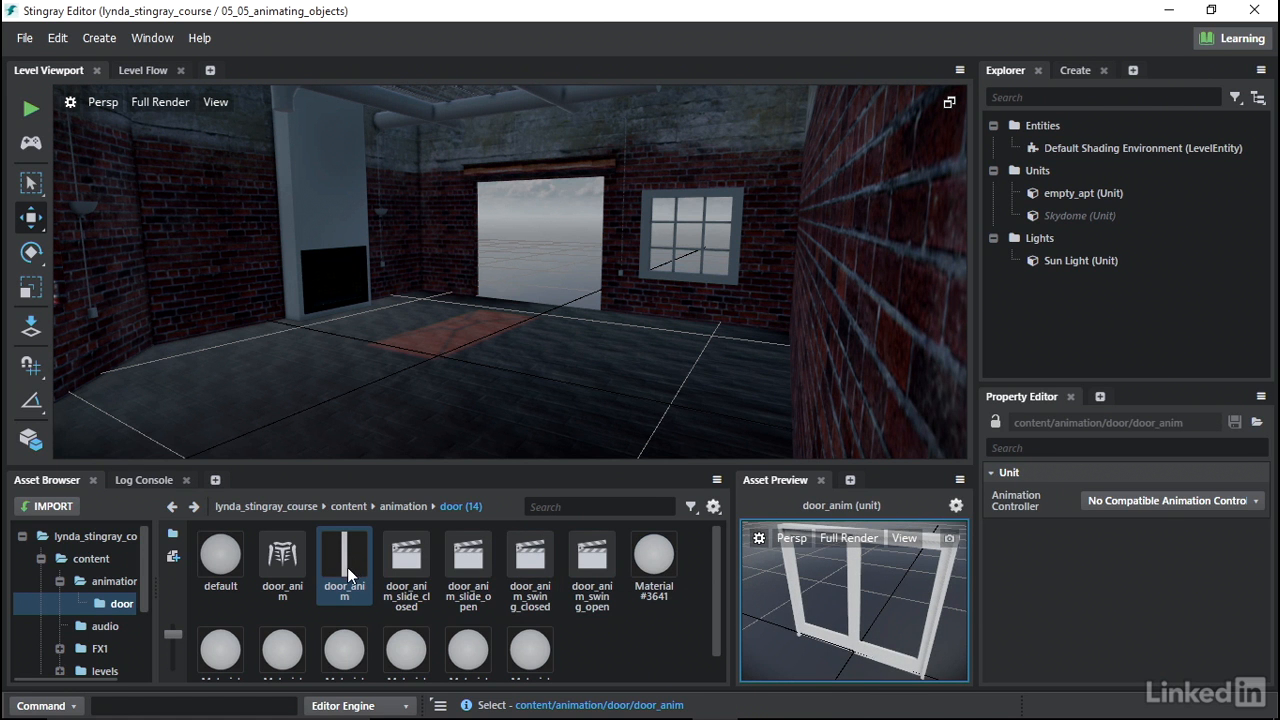
pyautogui.moveTo(347, 574); pyautogui.dragTo(460, 366)
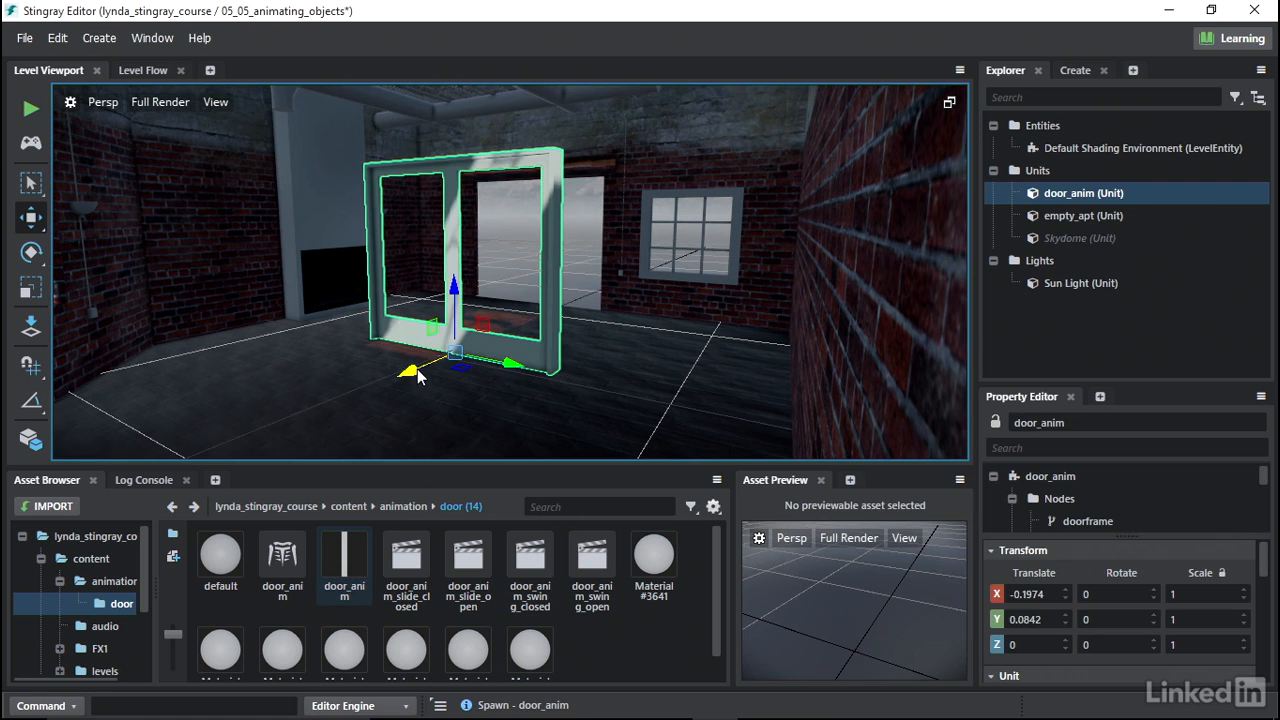
pyautogui.moveTo(427, 371); pyautogui.dragTo(547, 309)
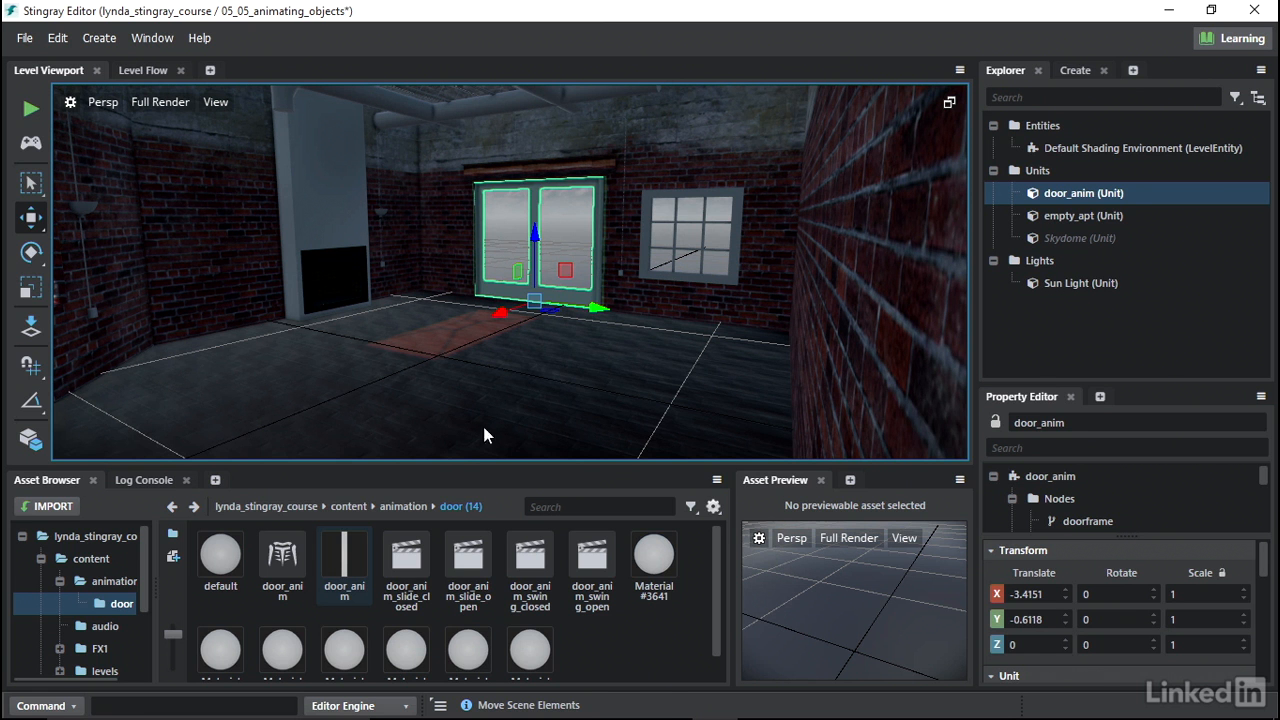
# - Reopen the door_anim unit and create a physics actor from the phys_trigger mesh
pyautogui.doubleClick(343, 557)
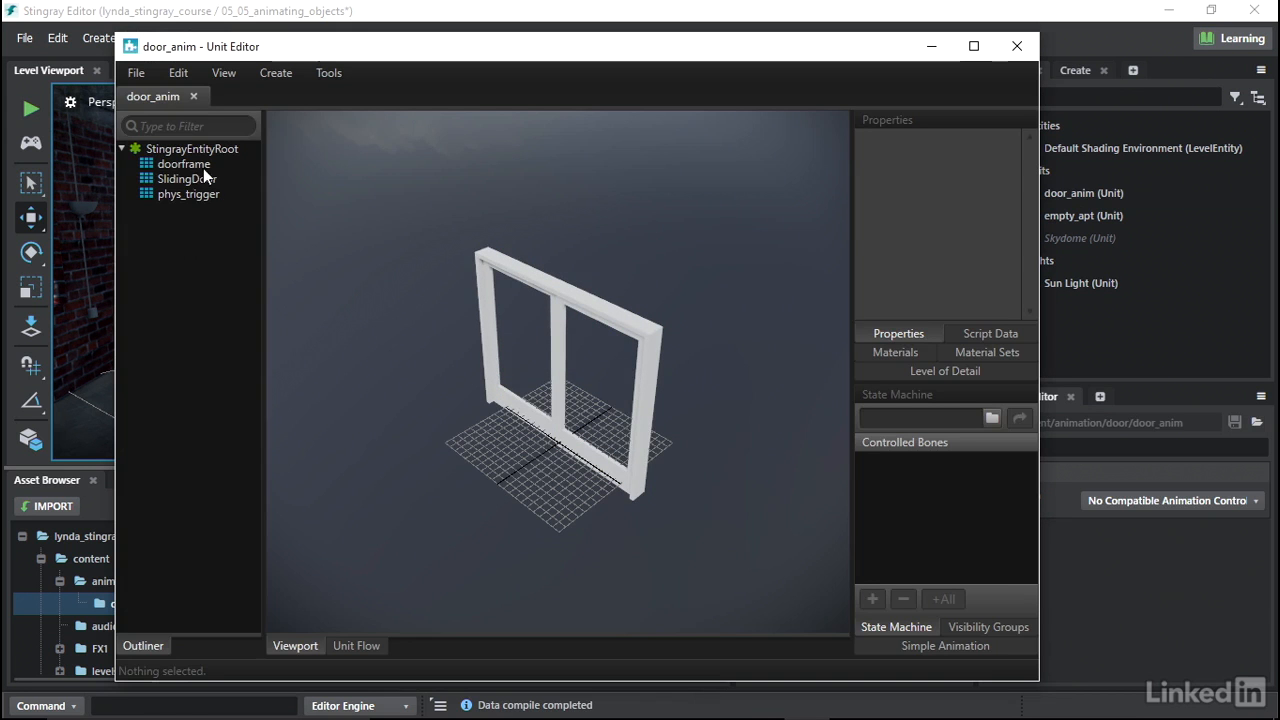
pyautogui.click(188, 195)
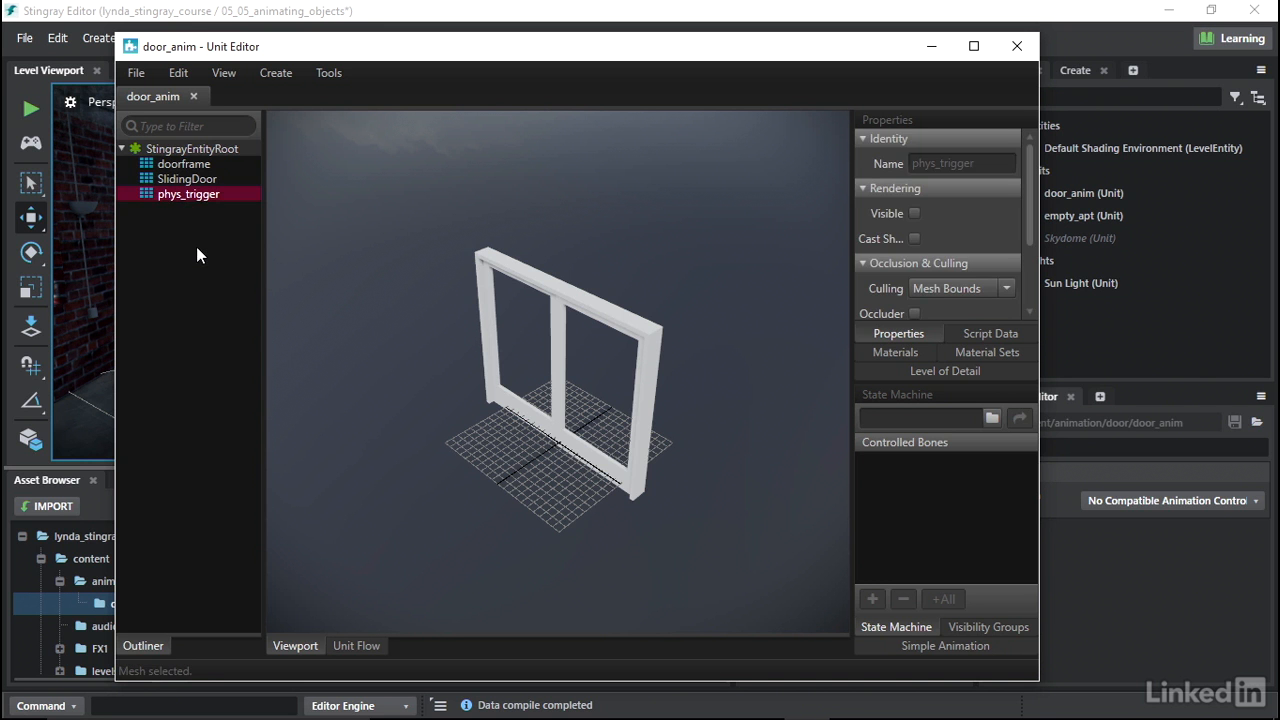
pyautogui.rightClick(185, 195)
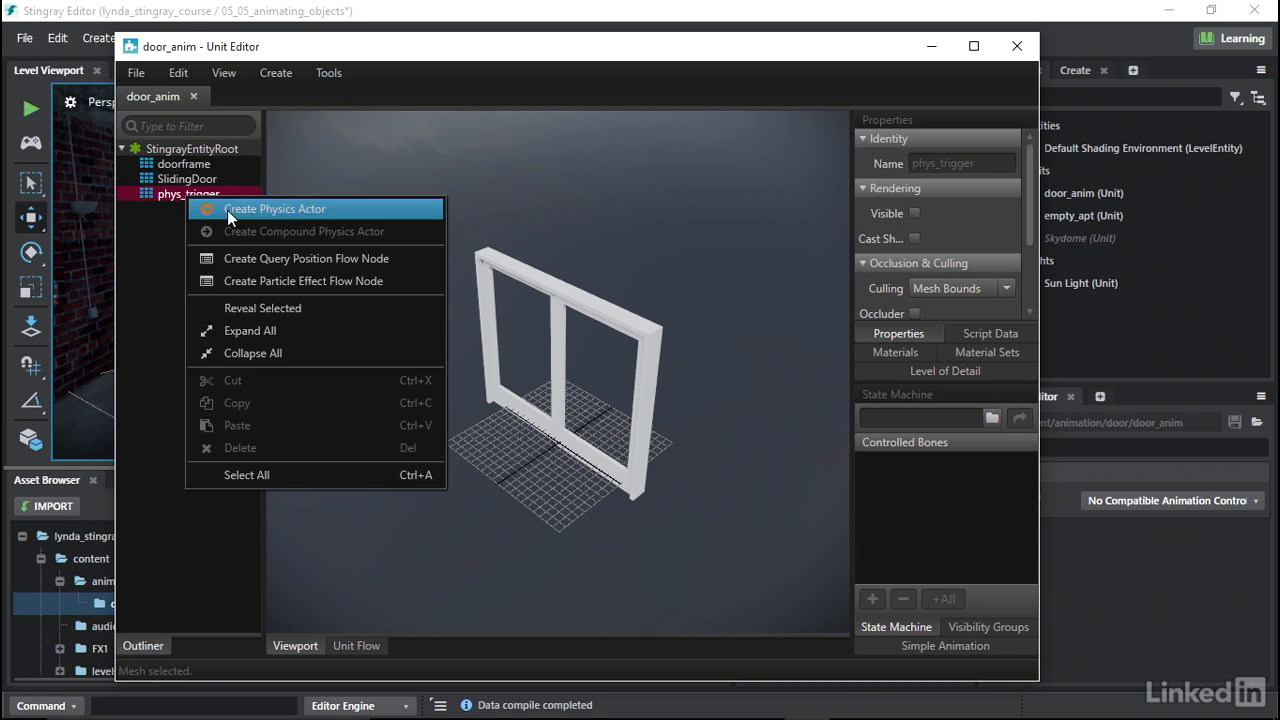
pyautogui.click(234, 211)
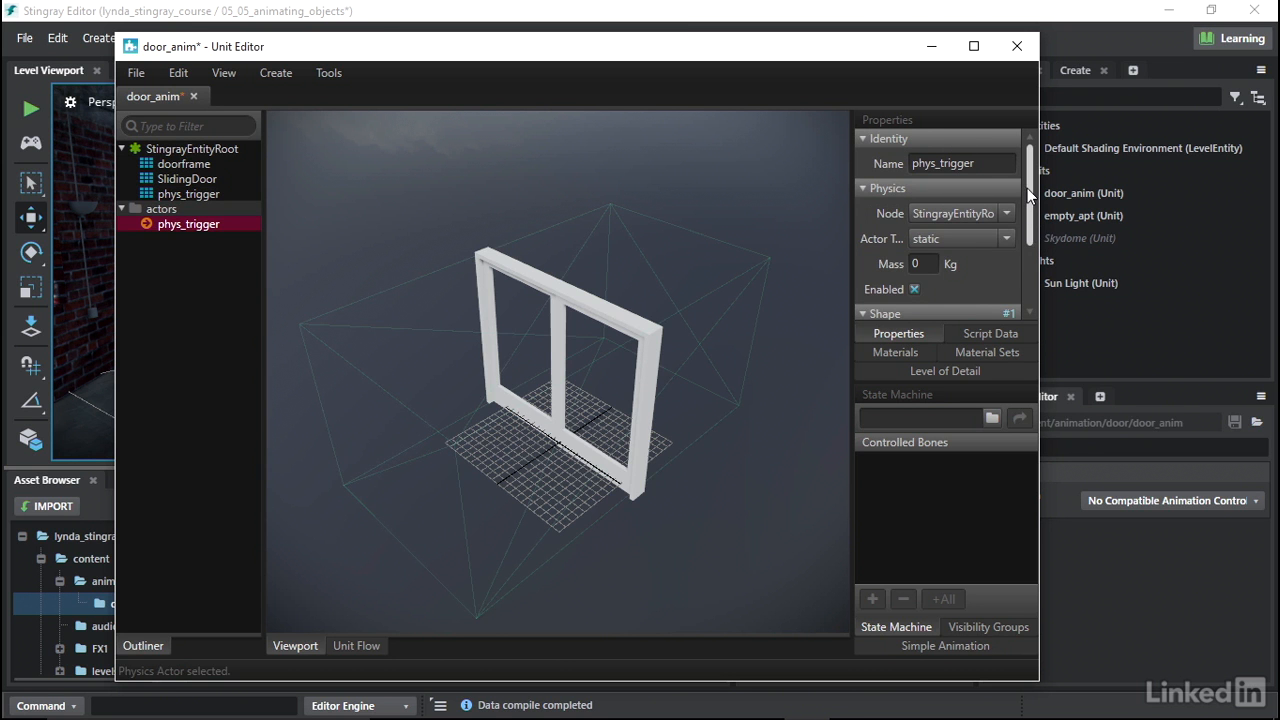
# - Set the phys_trigger actor's shape type to box and its shape template to character_trigger
pyautogui.scroll(-3, 1029, 195)
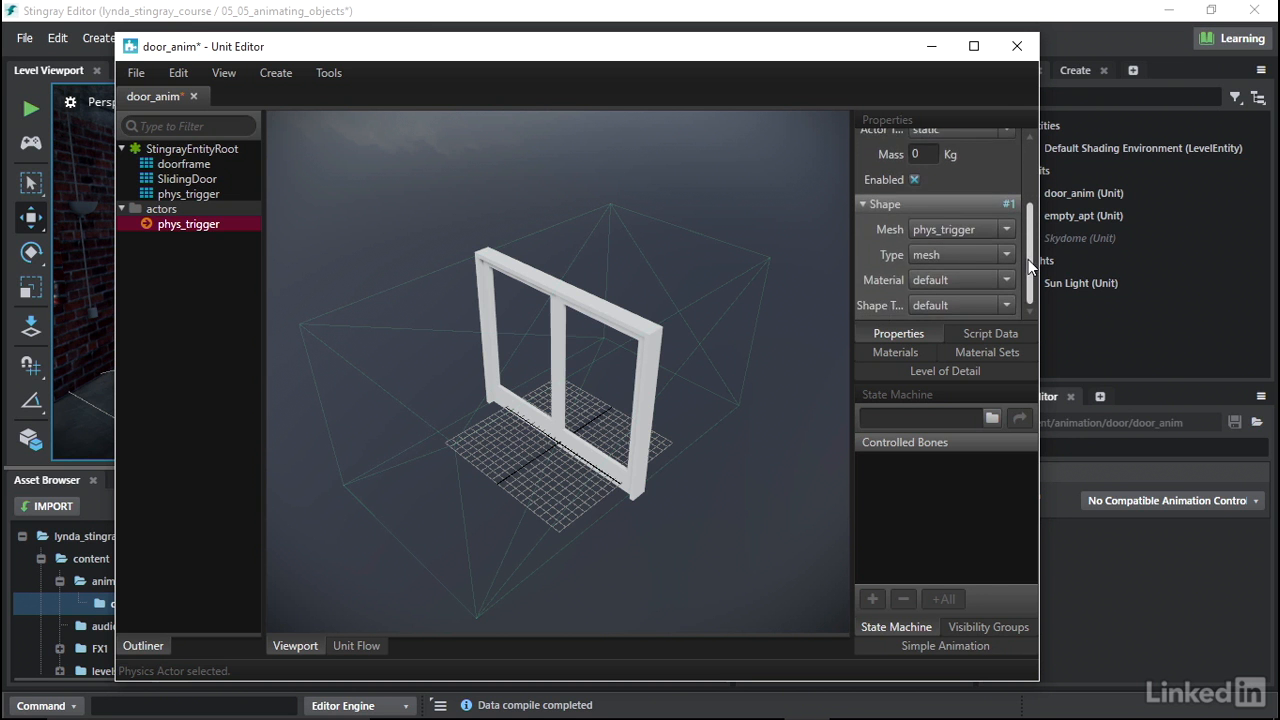
pyautogui.scroll(3, 1023, 195)
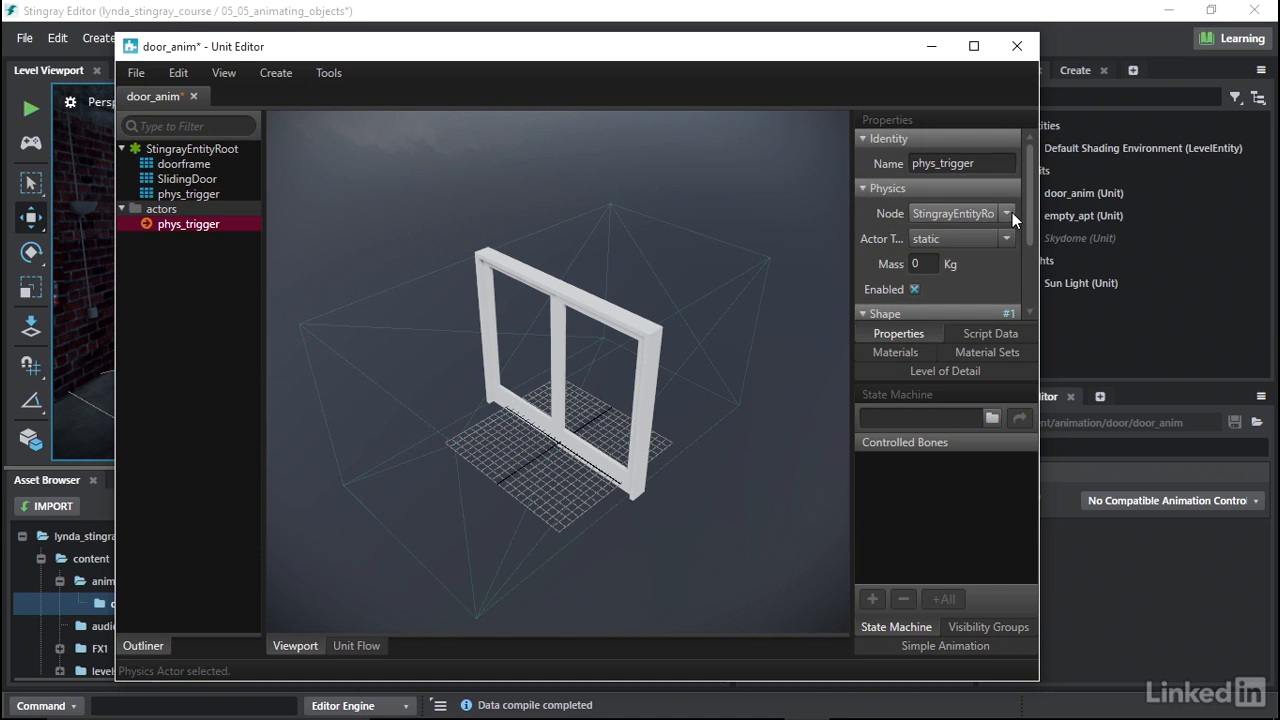
pyautogui.click(1014, 213)
pyautogui.click(979, 252)
pyautogui.moveTo(1031, 208); pyautogui.dragTo(1038, 268)
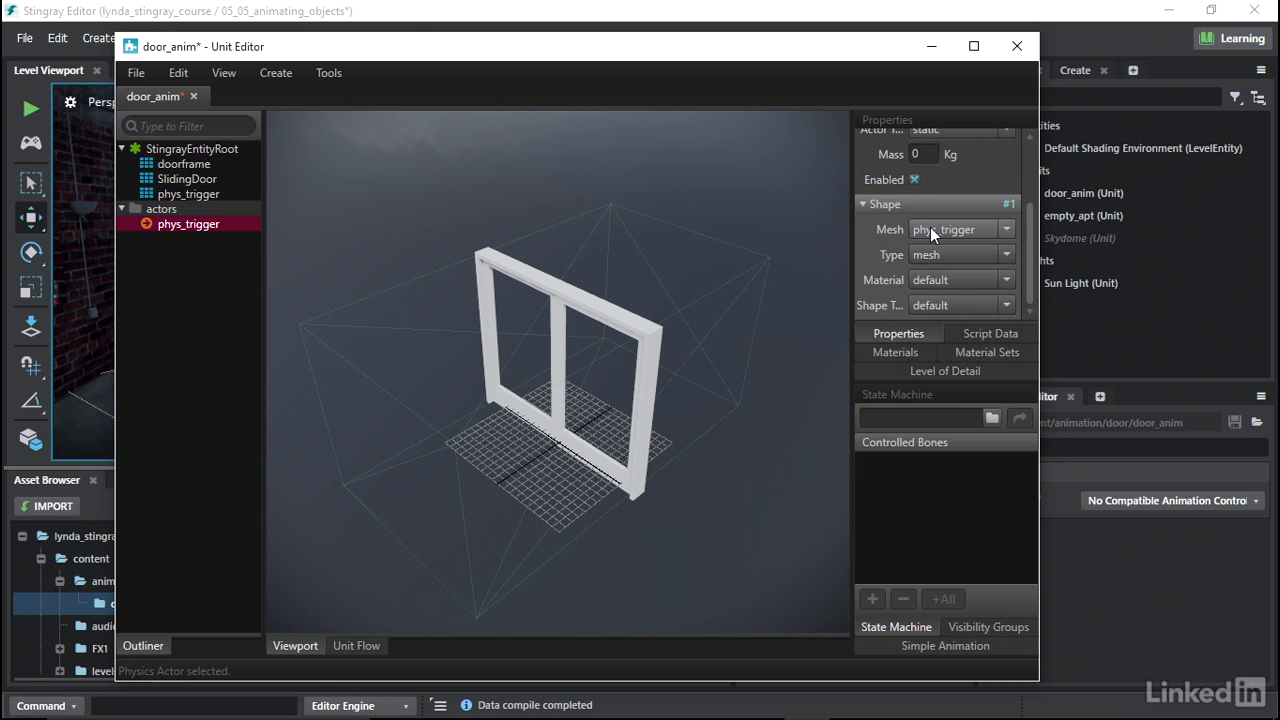
pyautogui.click(943, 255)
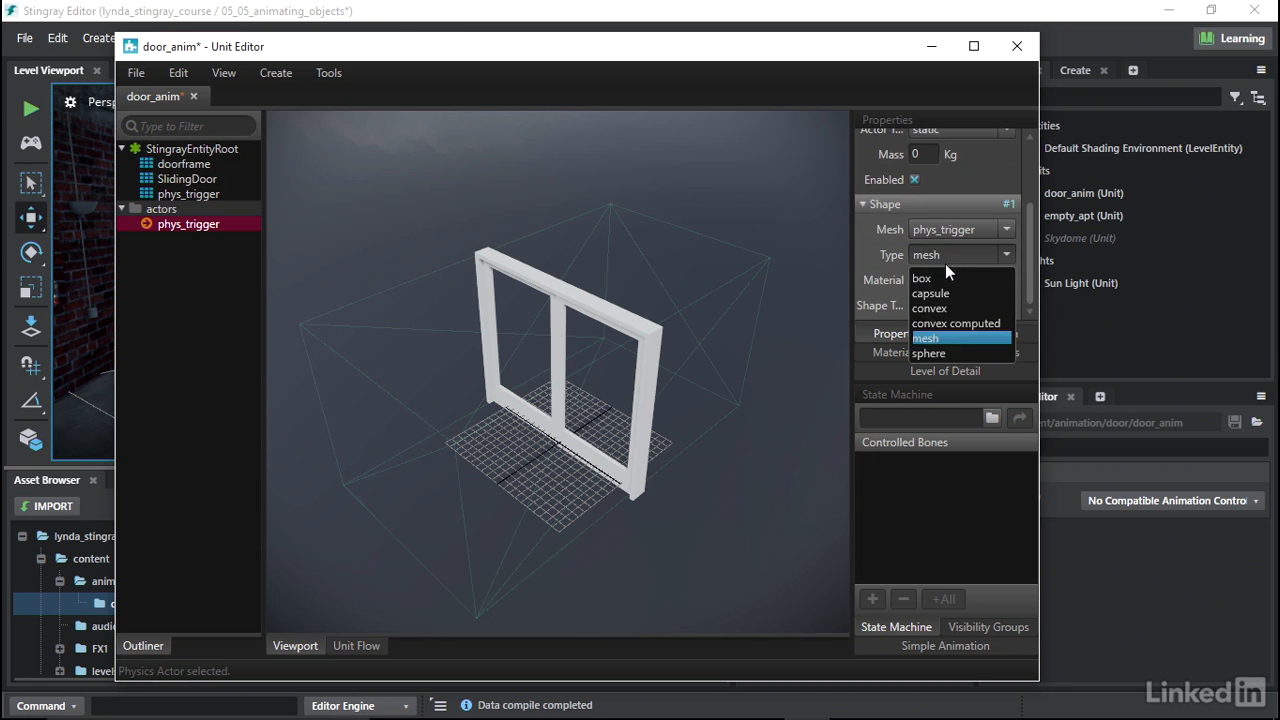
pyautogui.click(945, 278)
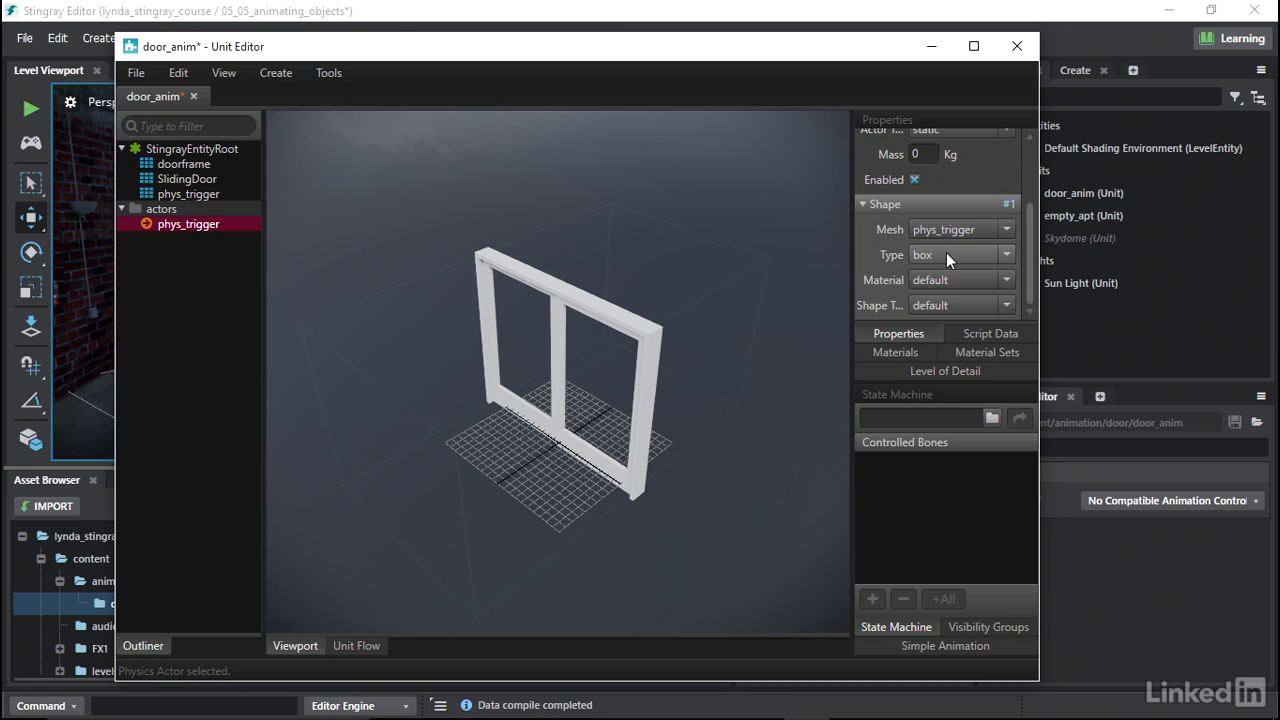
pyautogui.click(1005, 306)
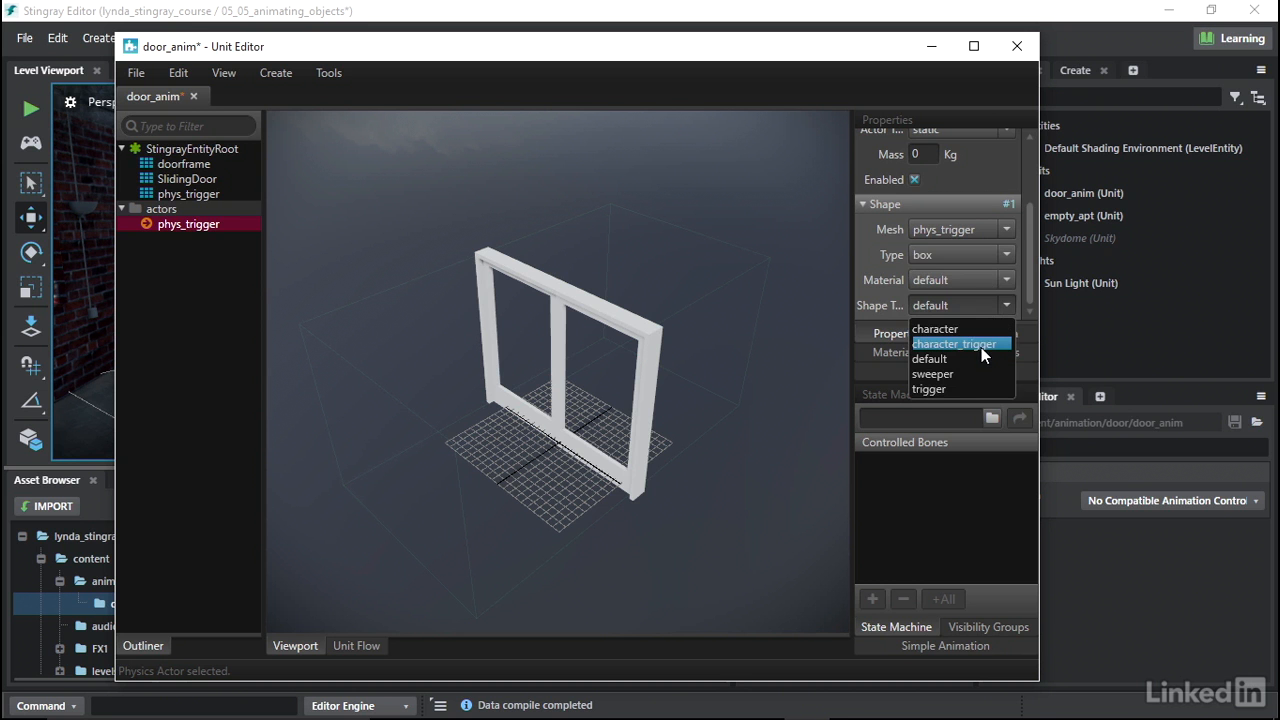
pyautogui.click(986, 345)
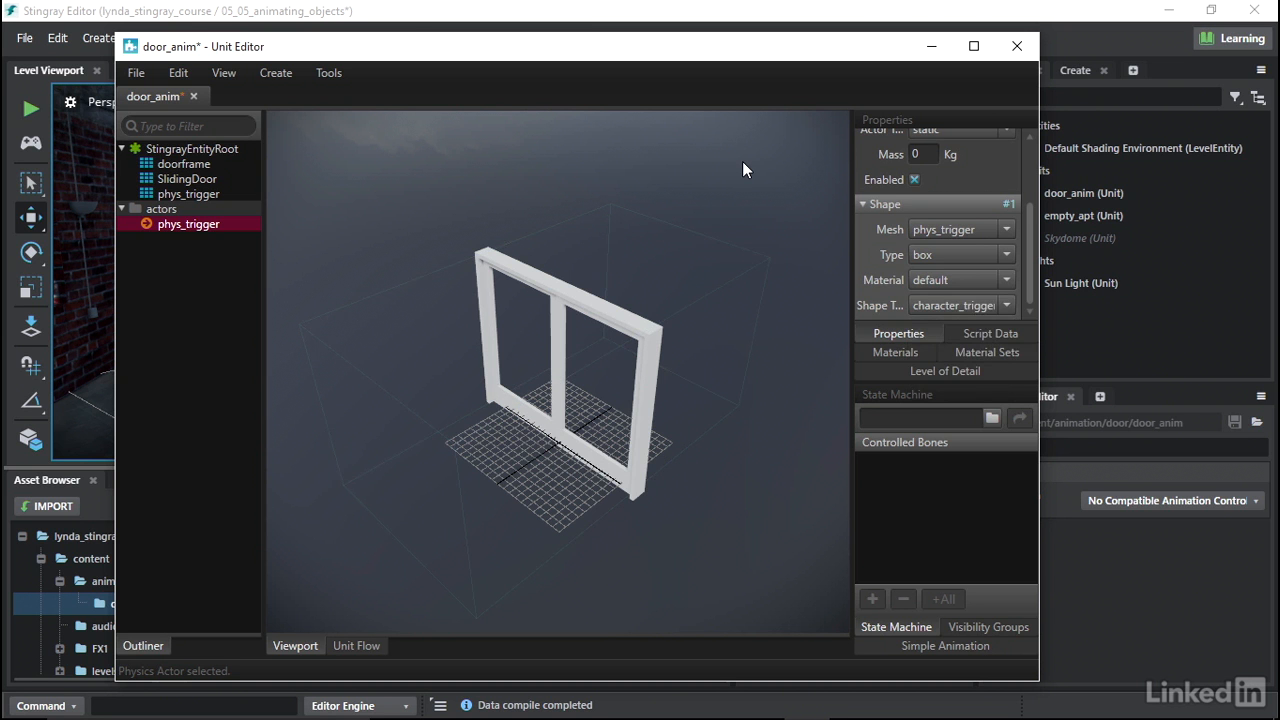
# - Add a Physics Trigger event node to the door_anim unit's flow graph
pyautogui.click(355, 646)
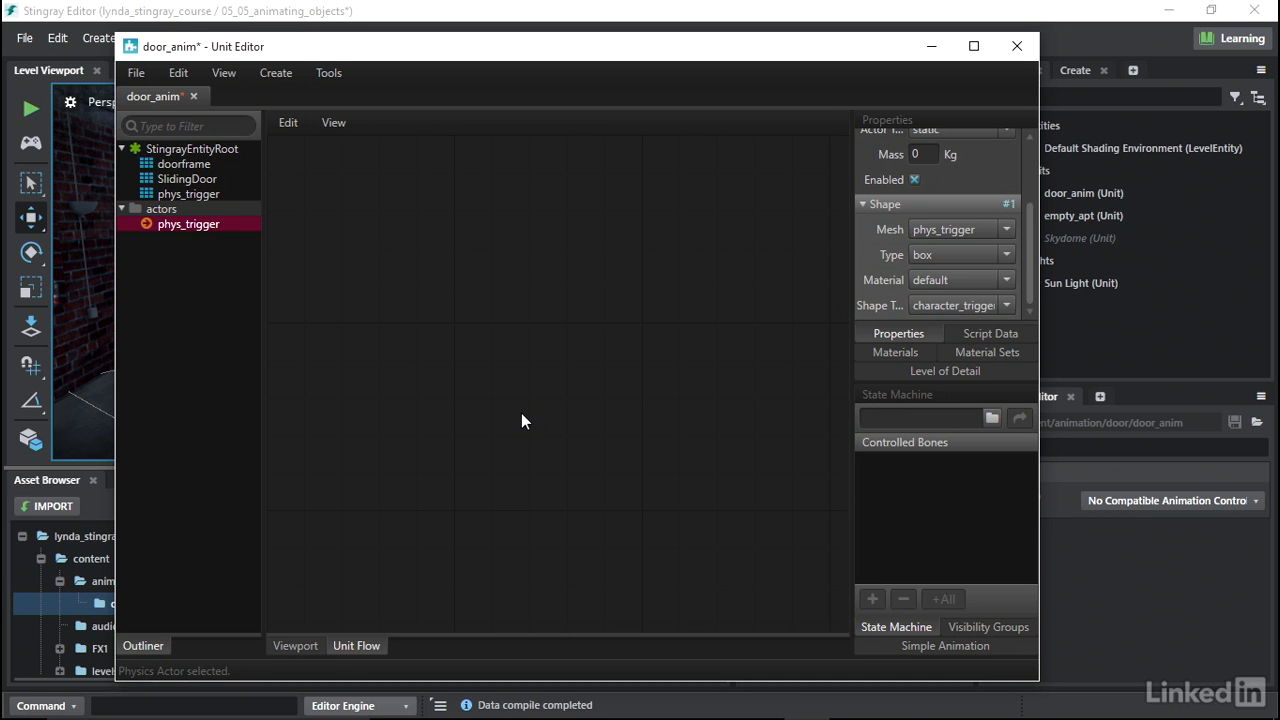
pyautogui.rightClick(435, 199)
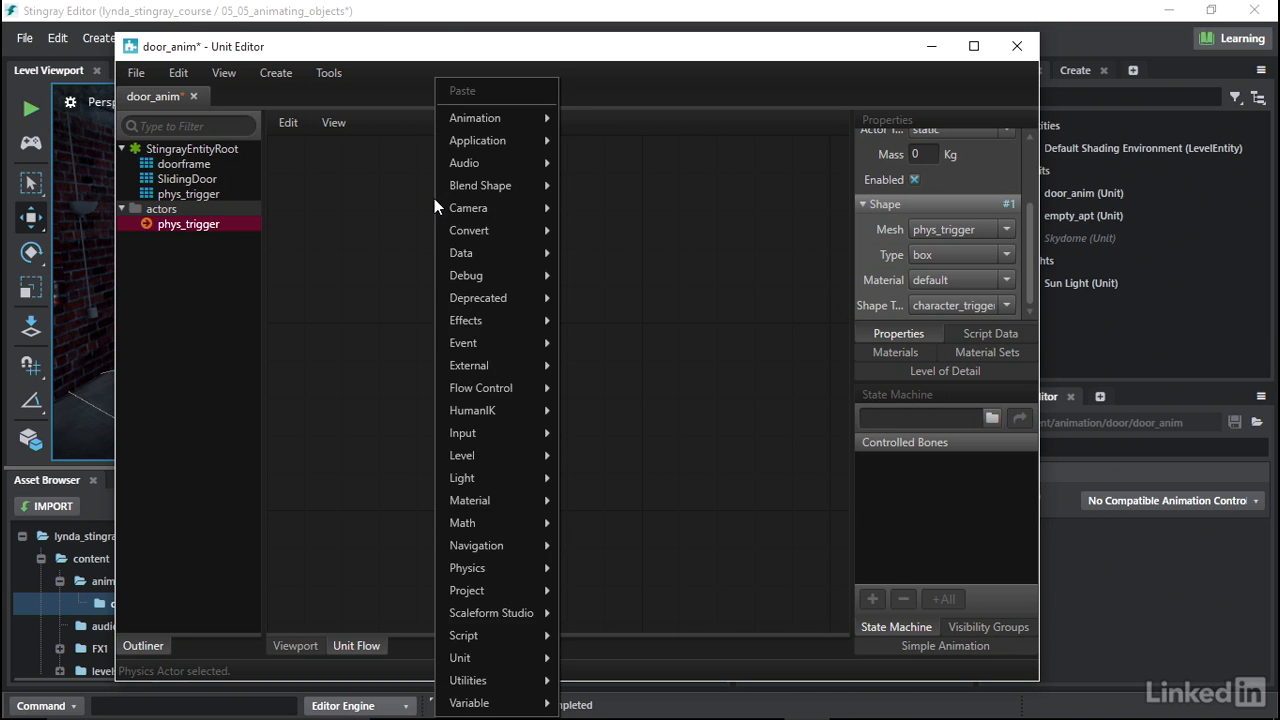
pyautogui.moveTo(473, 348)
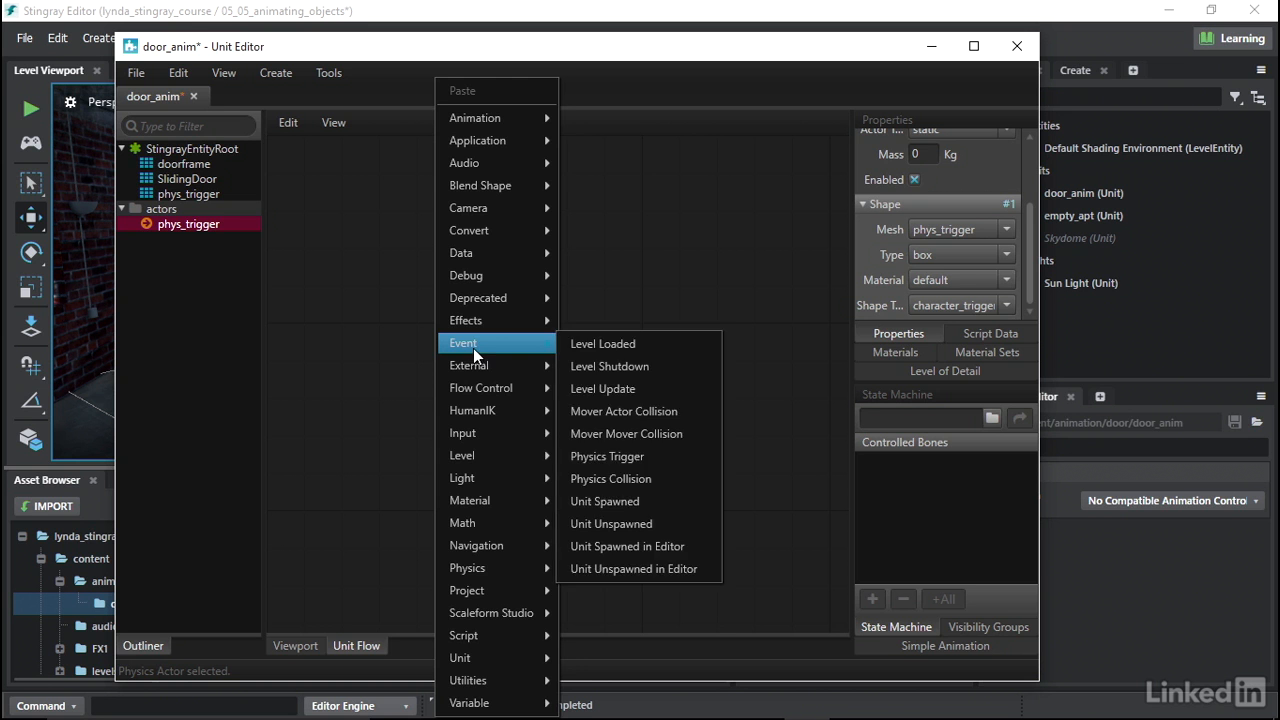
pyautogui.click(649, 456)
pyautogui.moveTo(512, 163); pyautogui.dragTo(407, 264)
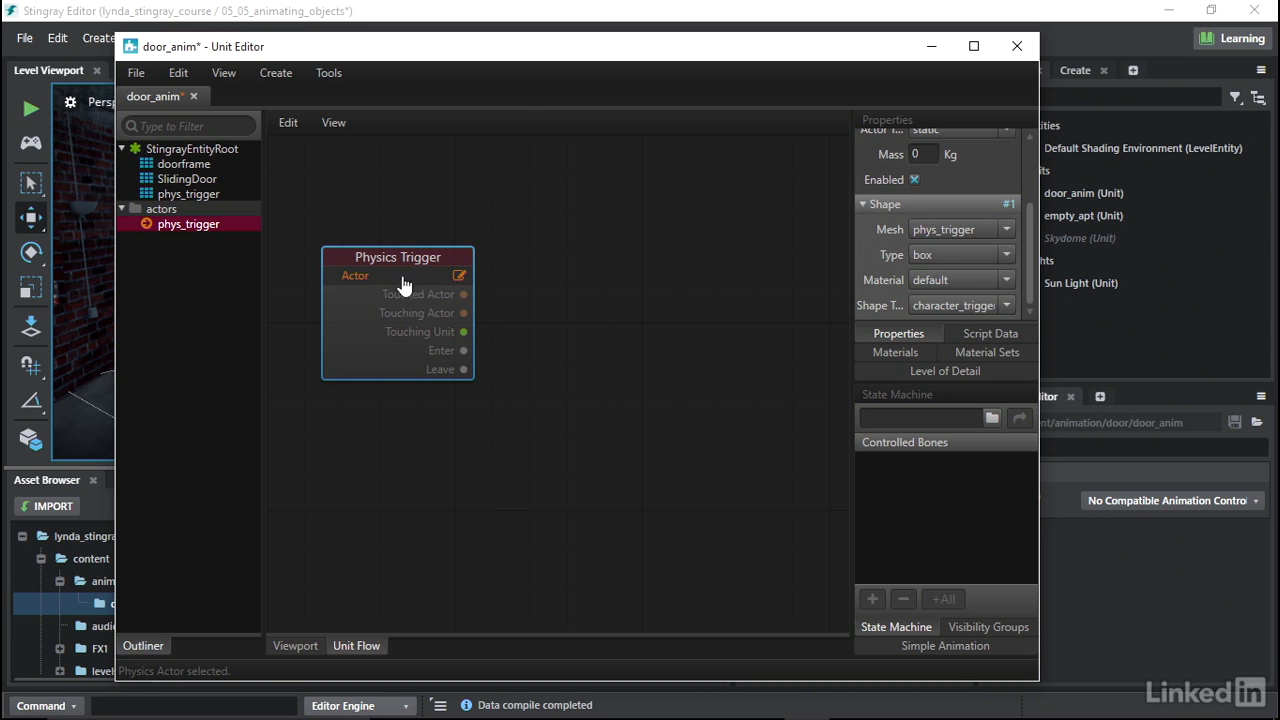
# - Set the Physics Trigger node's actor to phys_trigger
pyautogui.click(459, 275)
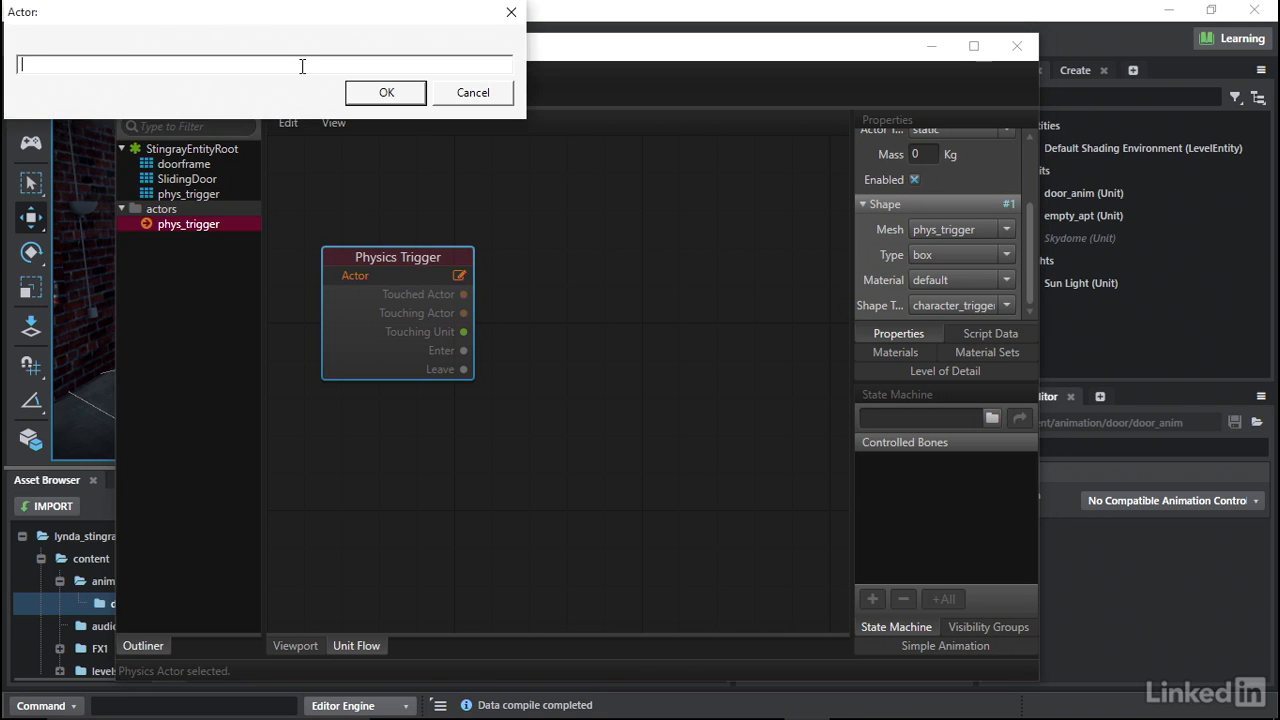
pyautogui.write('phys_trigger')
pyautogui.click(386, 90)
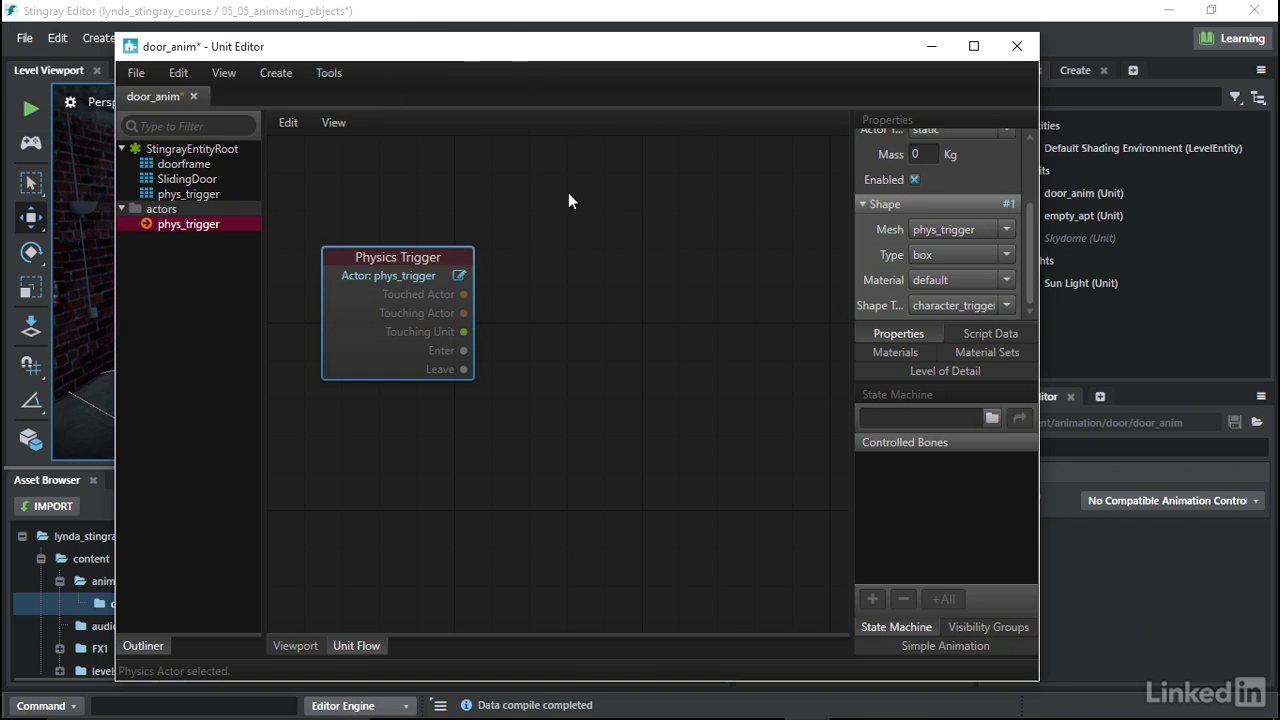
# - Add a Play Animation Clip node and connect the trigger's Enter output to its Play input
pyautogui.moveTo(693, 245); pyautogui.dragTo(648, 287, button='middle')
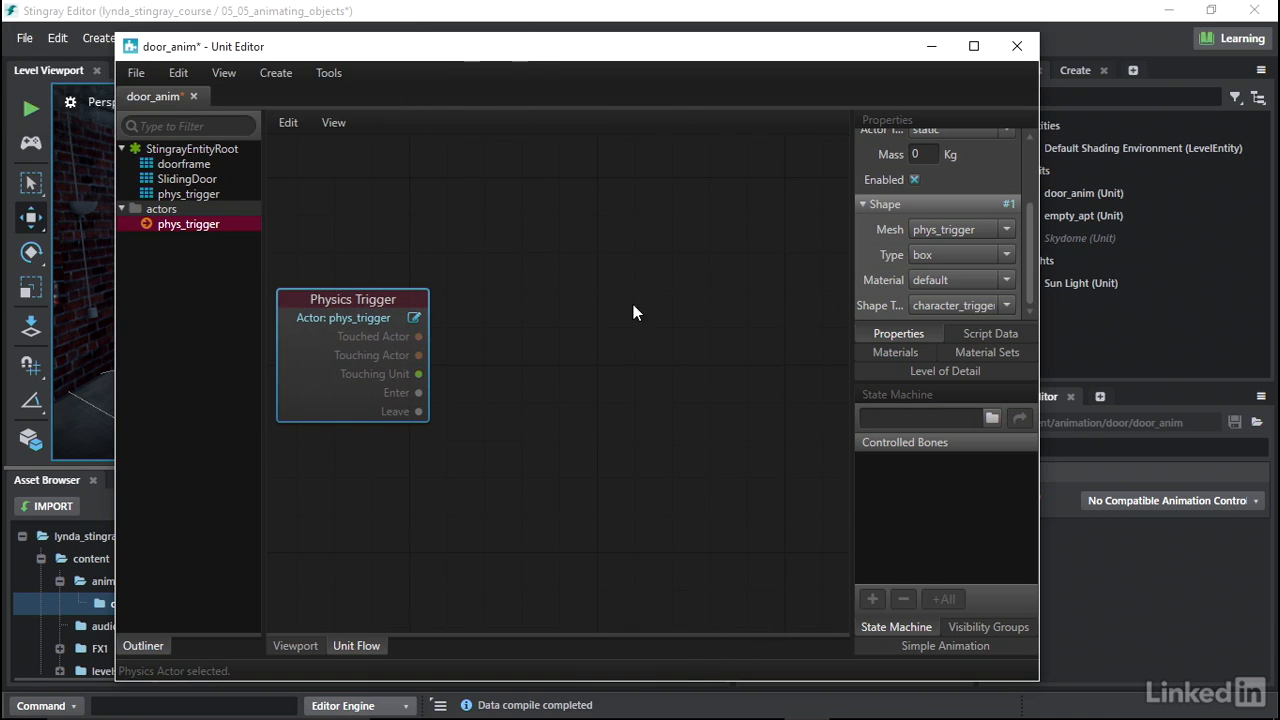
pyautogui.rightClick(562, 218)
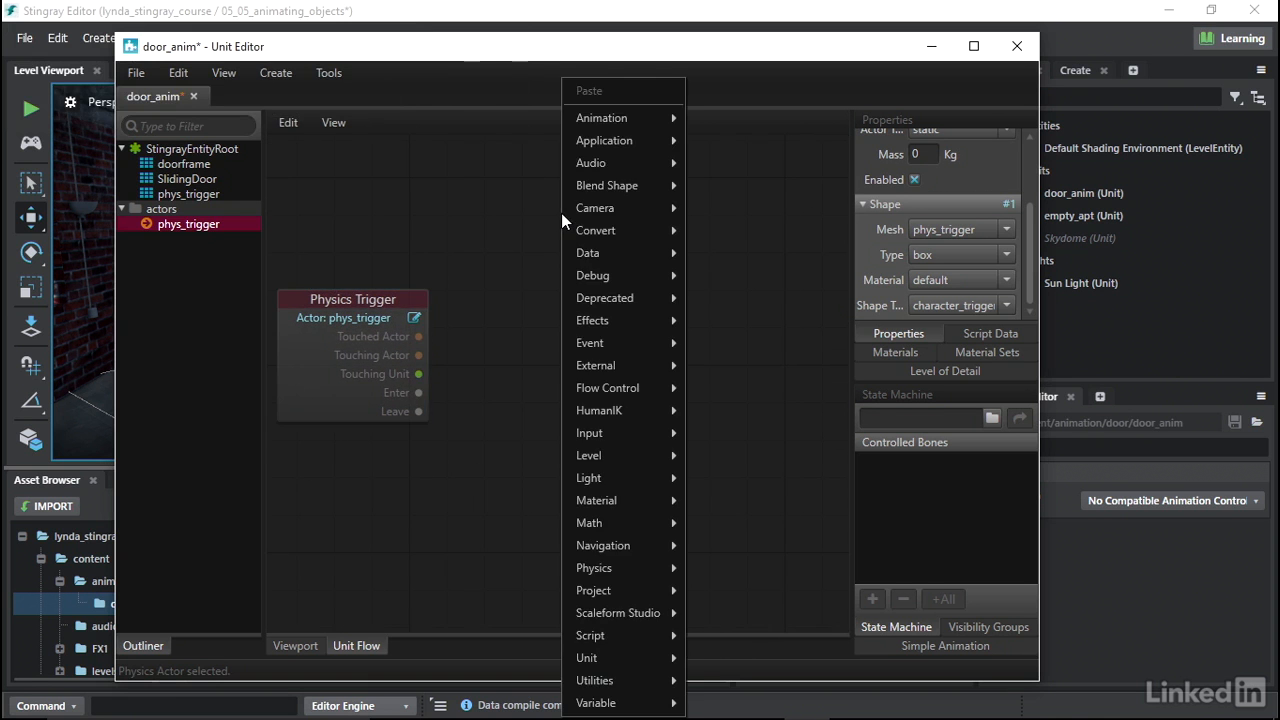
pyautogui.moveTo(585, 120)
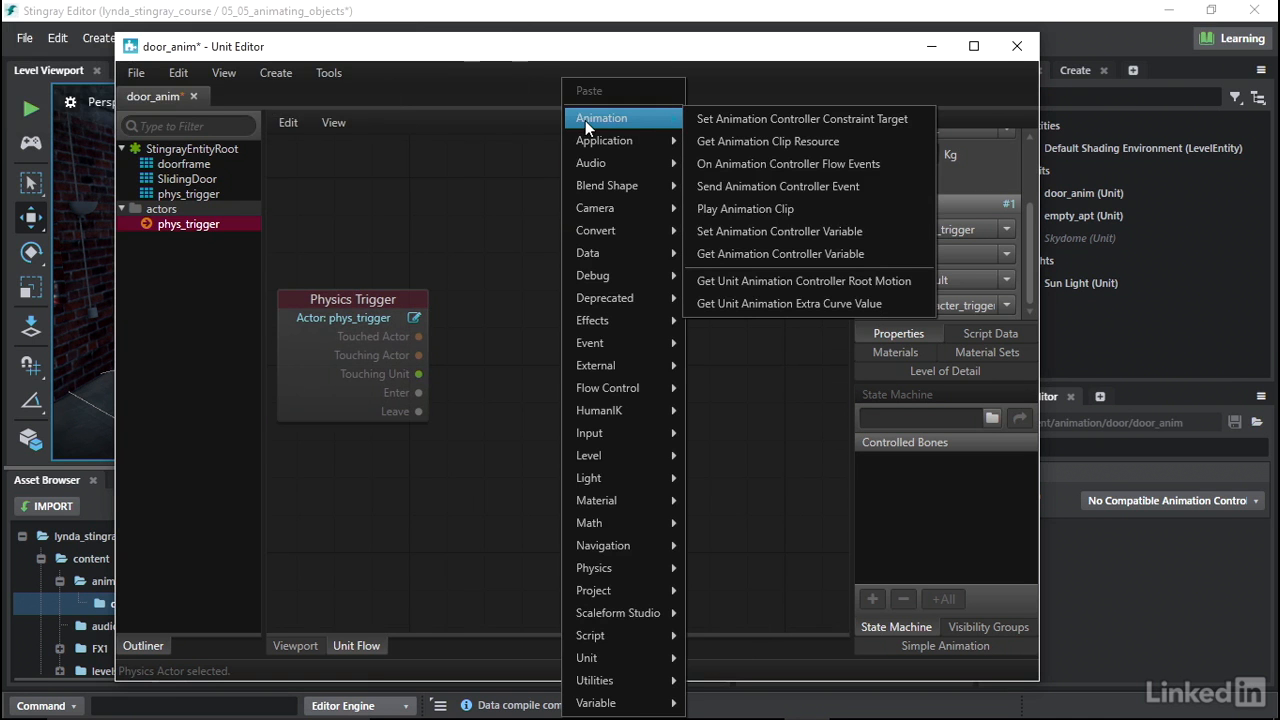
pyautogui.click(727, 215)
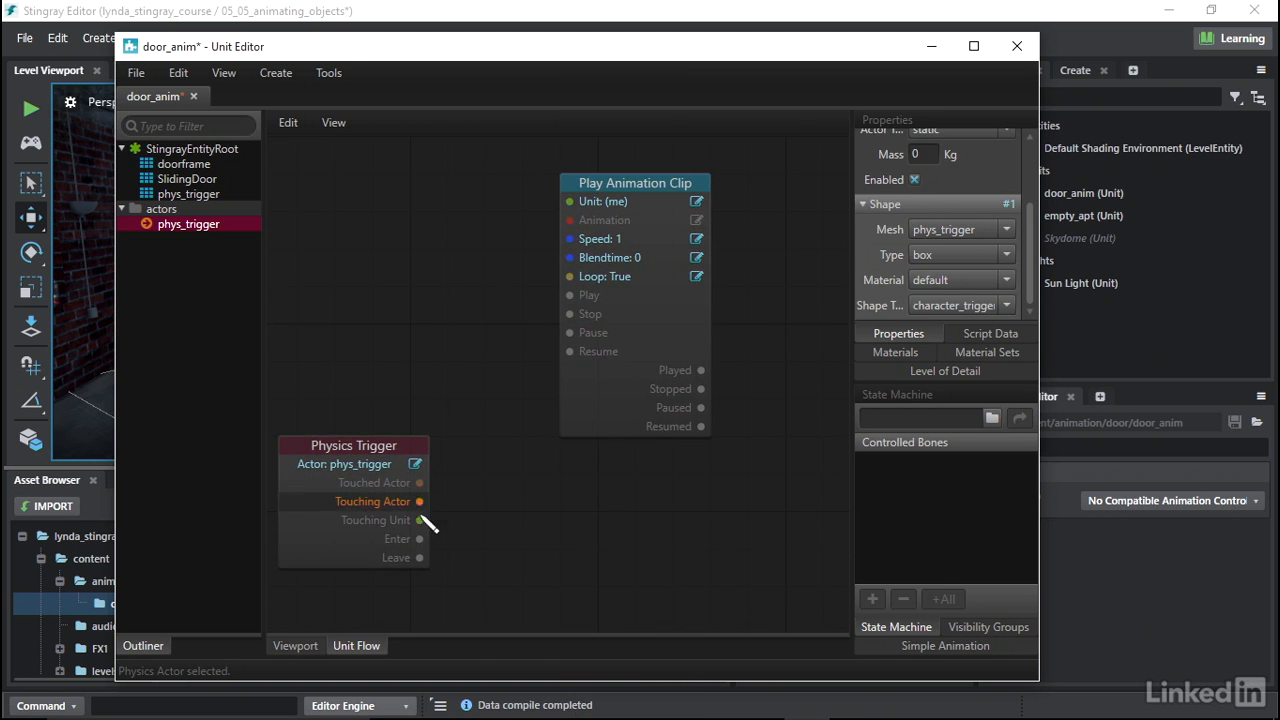
pyautogui.moveTo(420, 539); pyautogui.dragTo(572, 298)
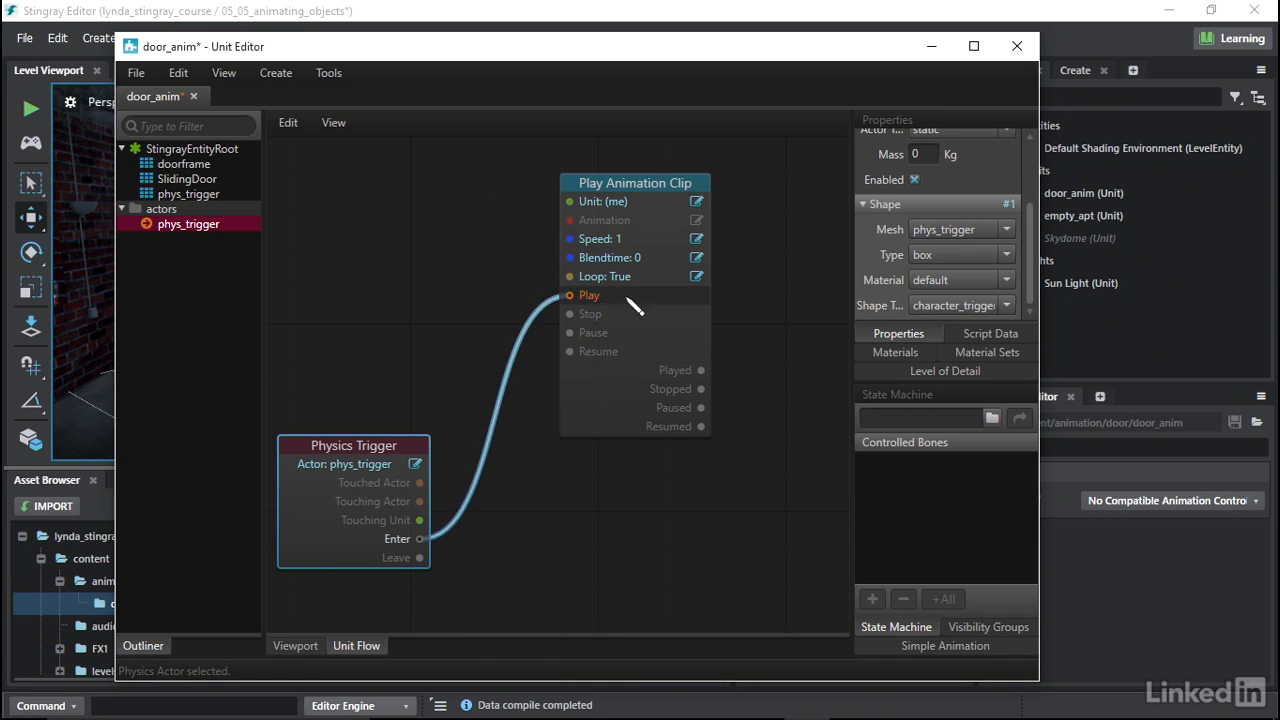
# - Set the clip node's animation to door_anim_slide_open and its unit to My Unit
pyautogui.click(697, 220)
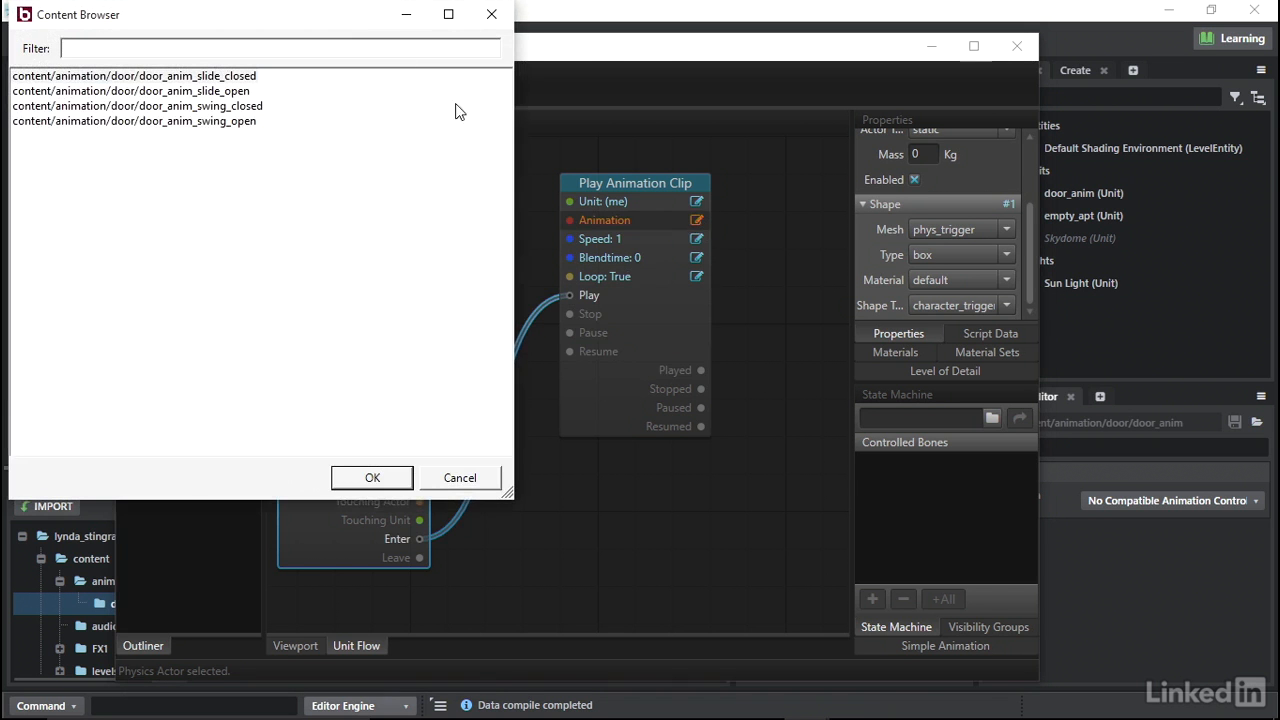
pyautogui.moveTo(357, 20); pyautogui.dragTo(549, 116)
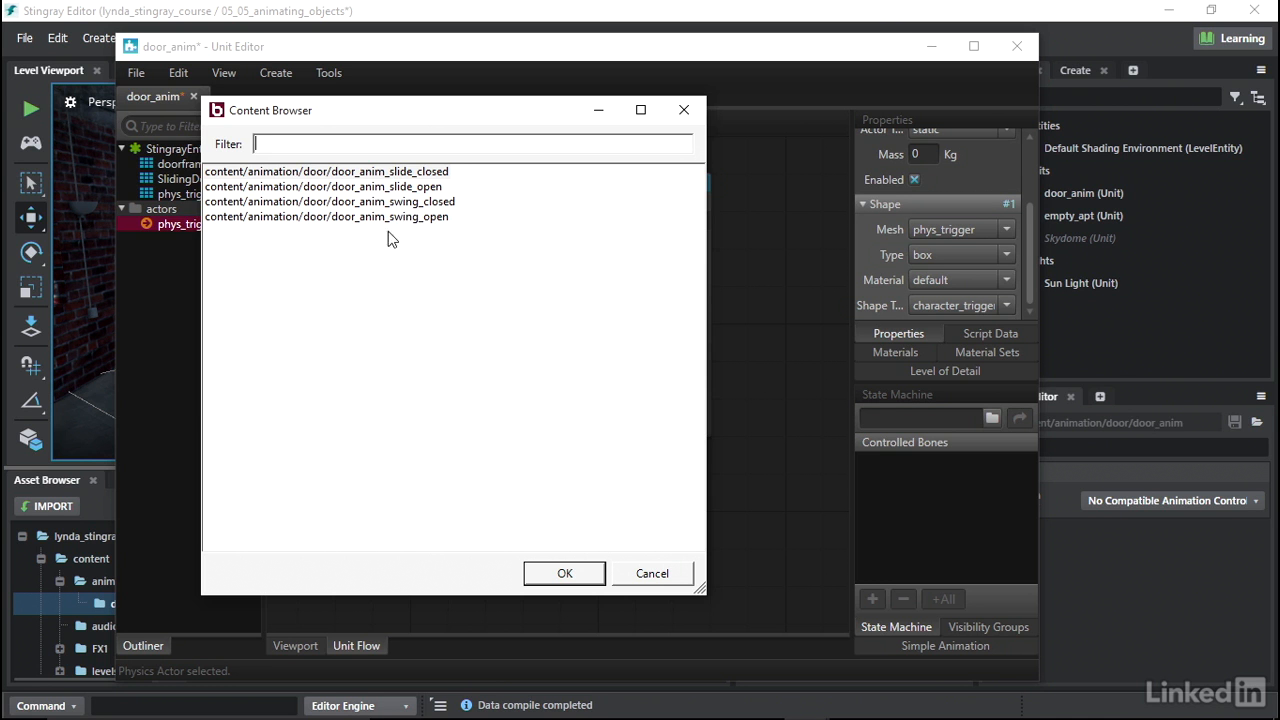
pyautogui.click(404, 189)
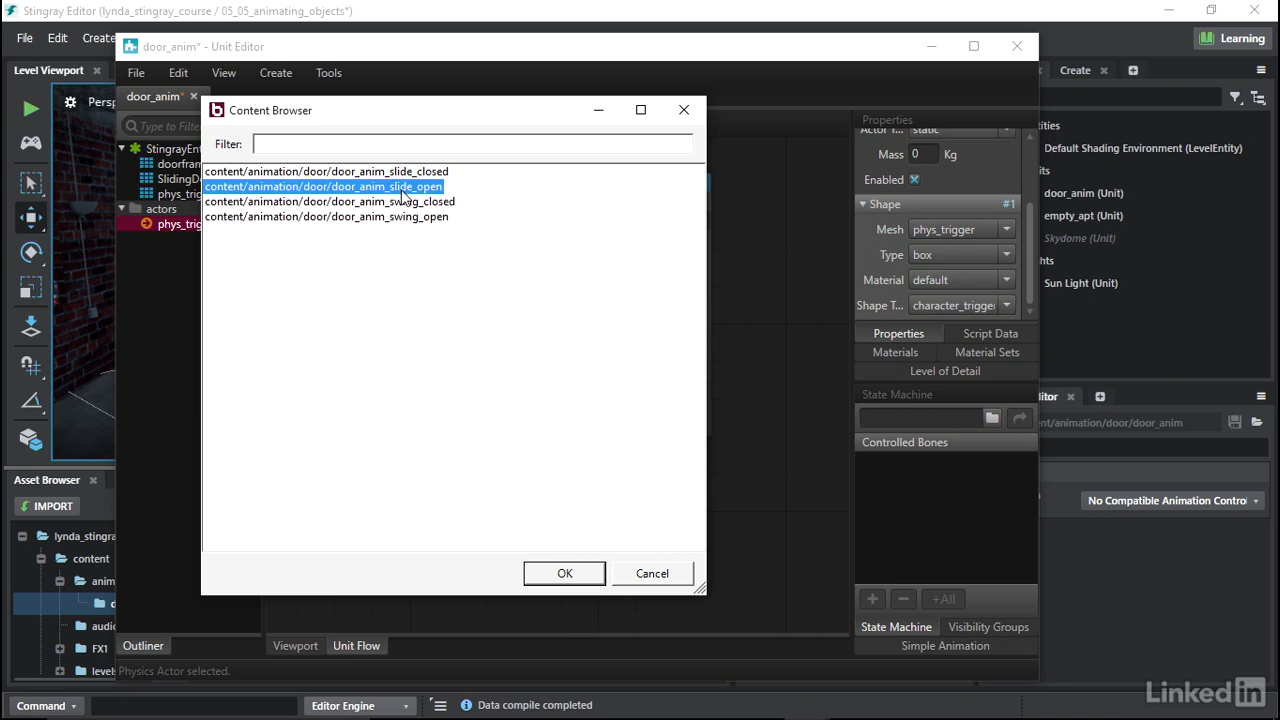
pyautogui.click(565, 575)
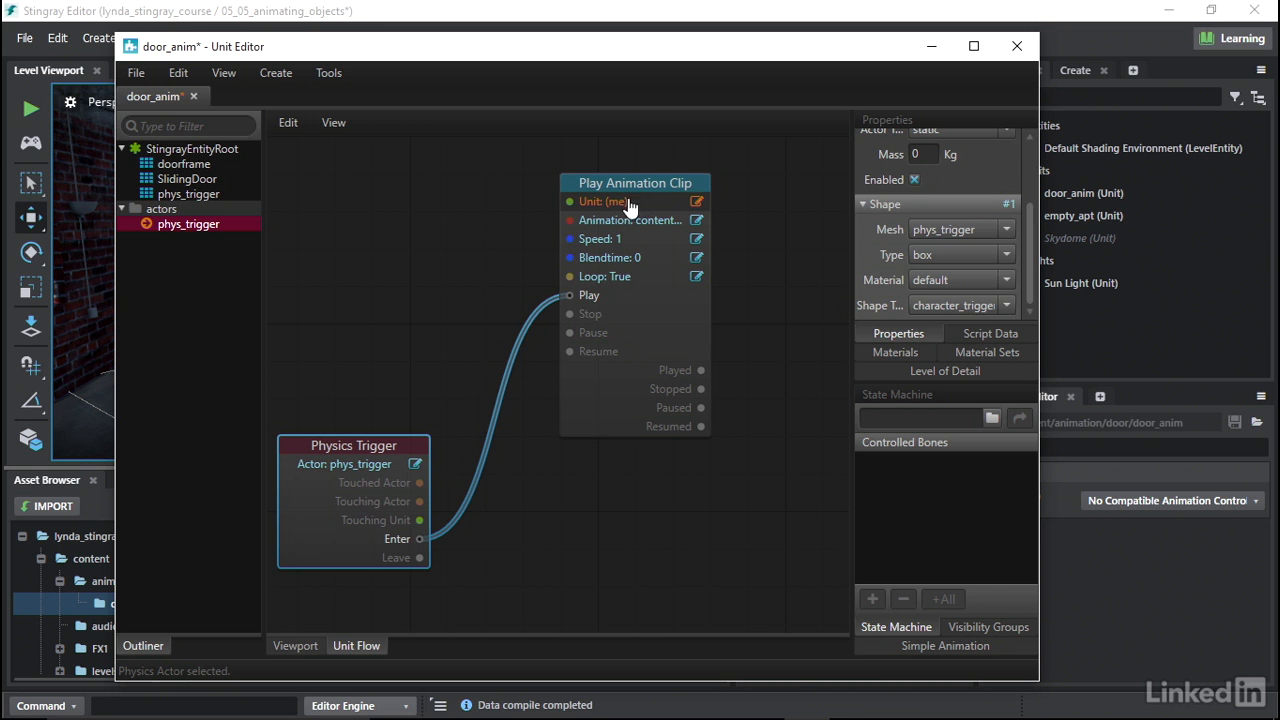
pyautogui.click(697, 204)
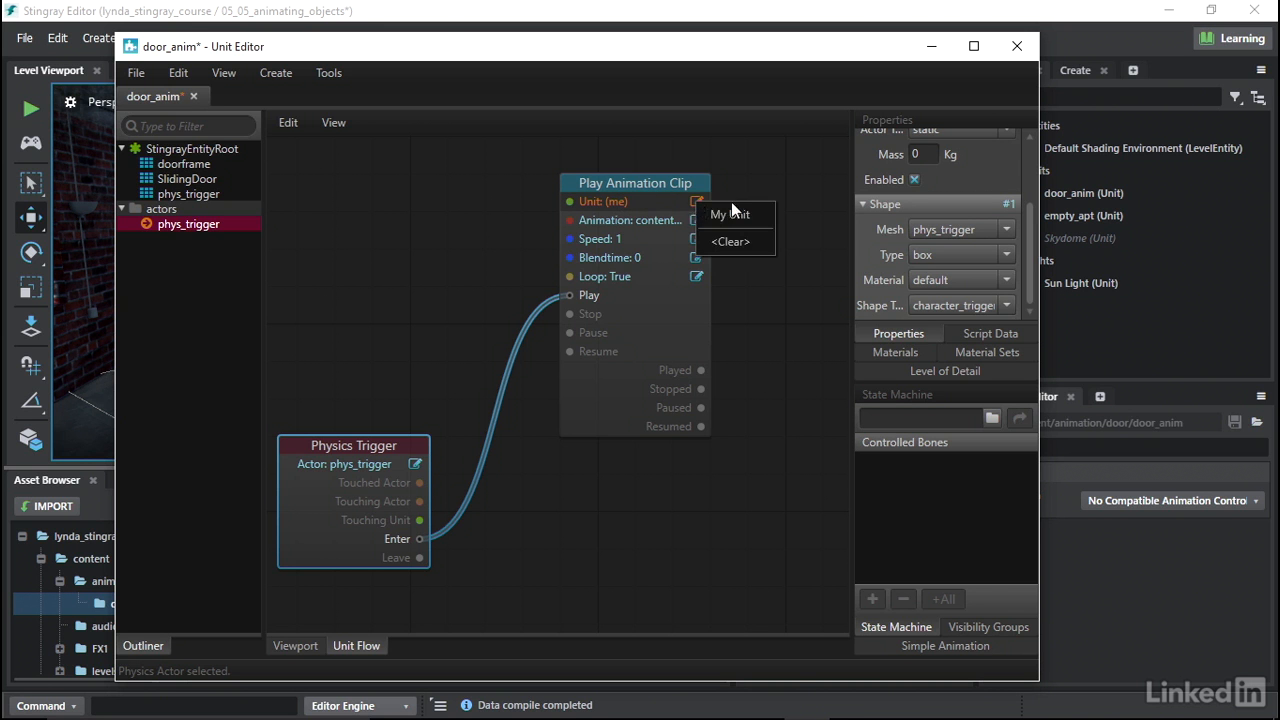
pyautogui.click(739, 211)
# - Duplicate the Play Animation Clip node and place the copy below the original
pyautogui.click(658, 184)
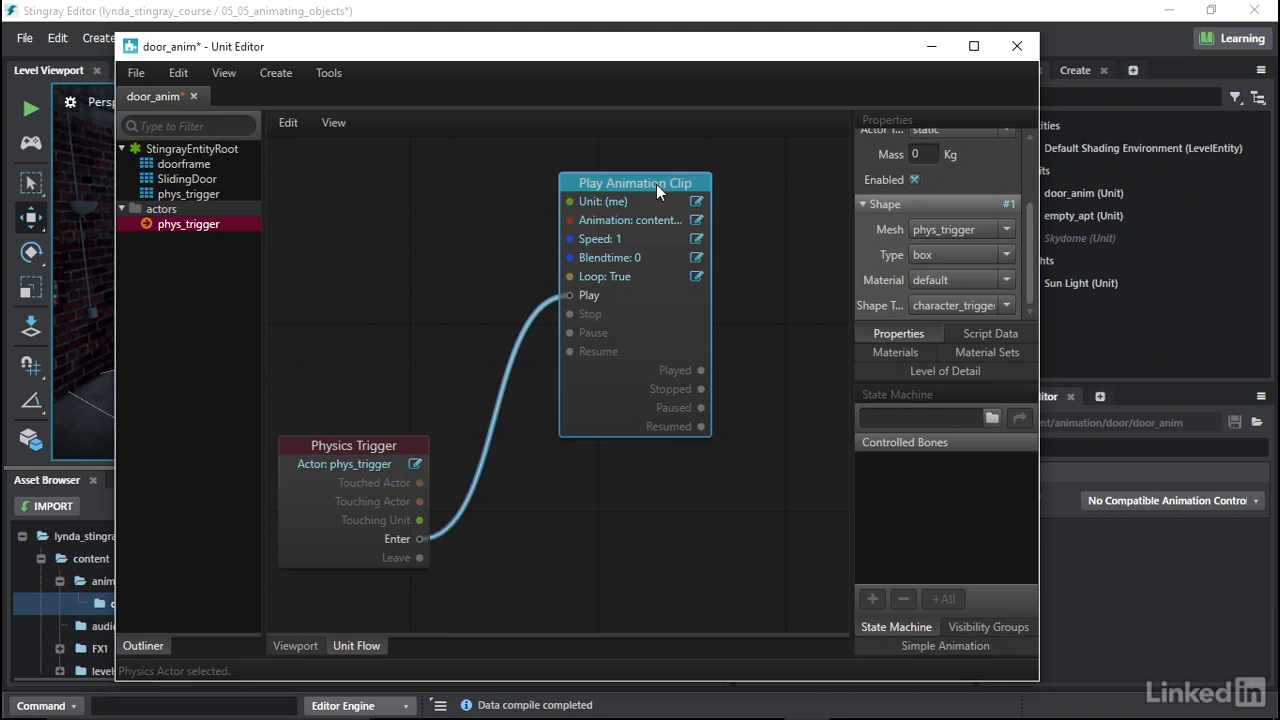
pyautogui.hotkey('ctrl', 'v')
pyautogui.scroll(-3, 743, 286)
pyautogui.scroll(-1, 742, 285)
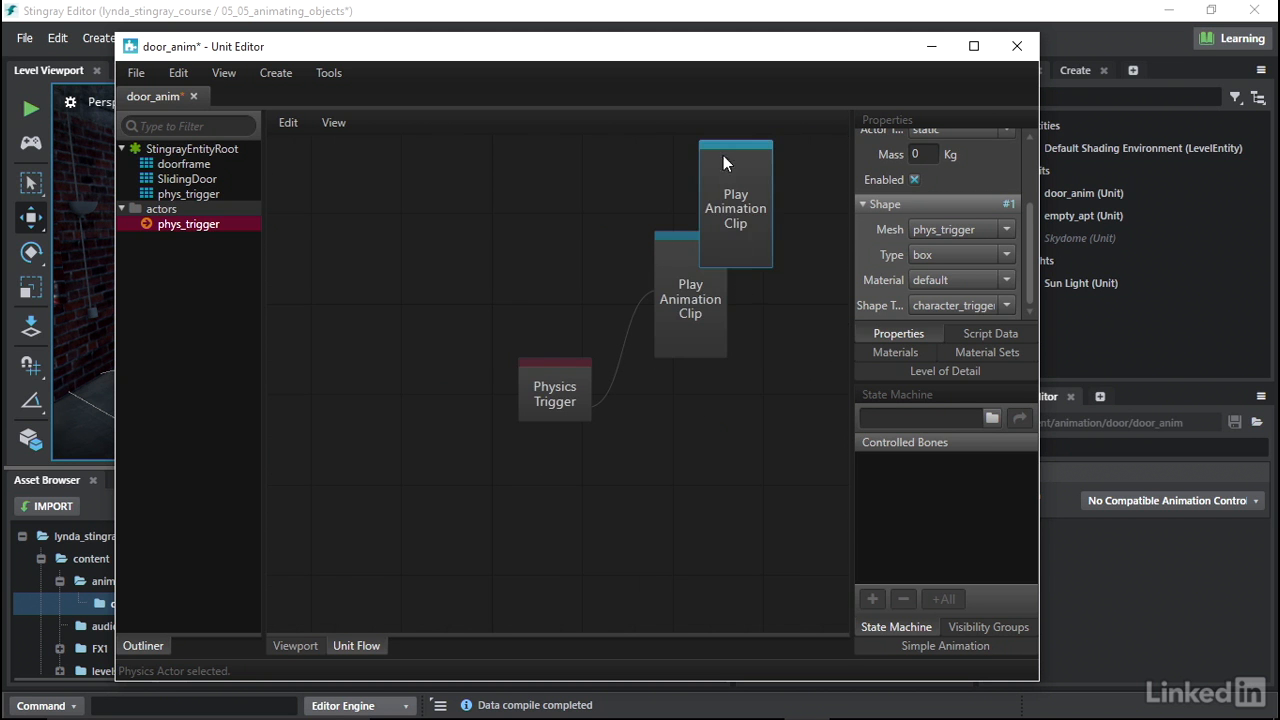
pyautogui.moveTo(723, 146); pyautogui.dragTo(679, 374)
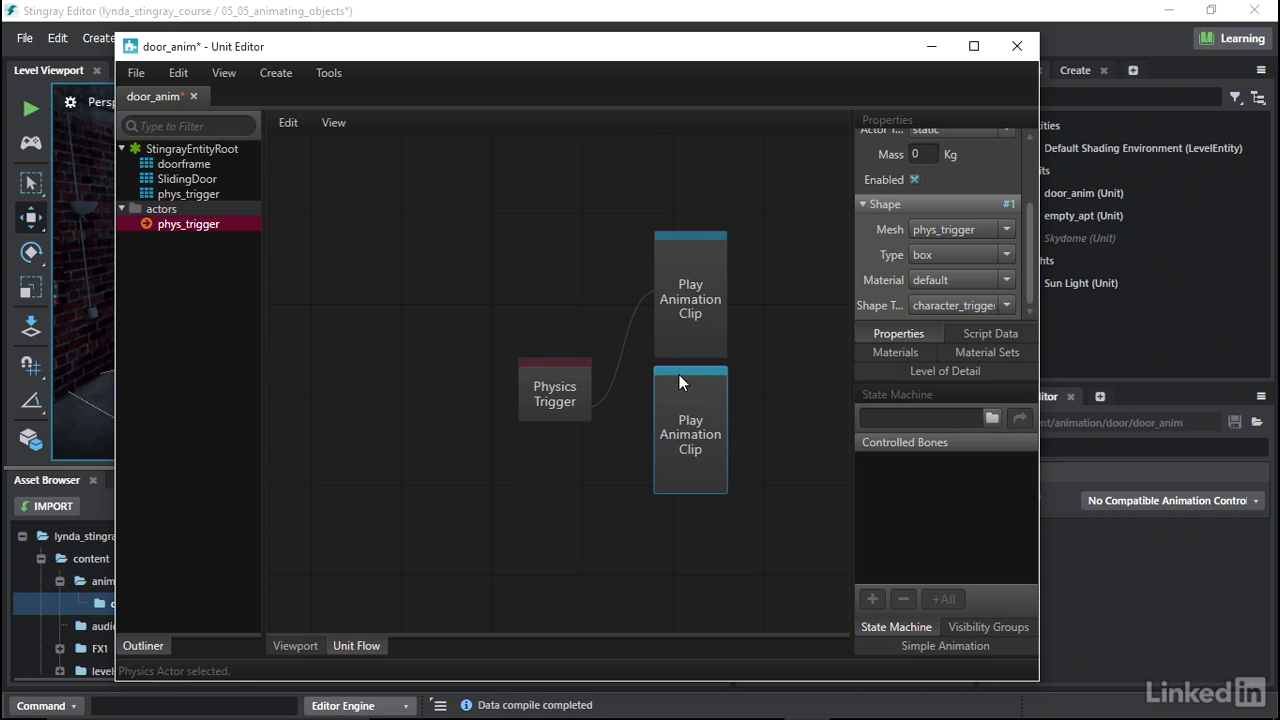
pyautogui.scroll(3, 677, 381)
pyautogui.scroll(2, 677, 381)
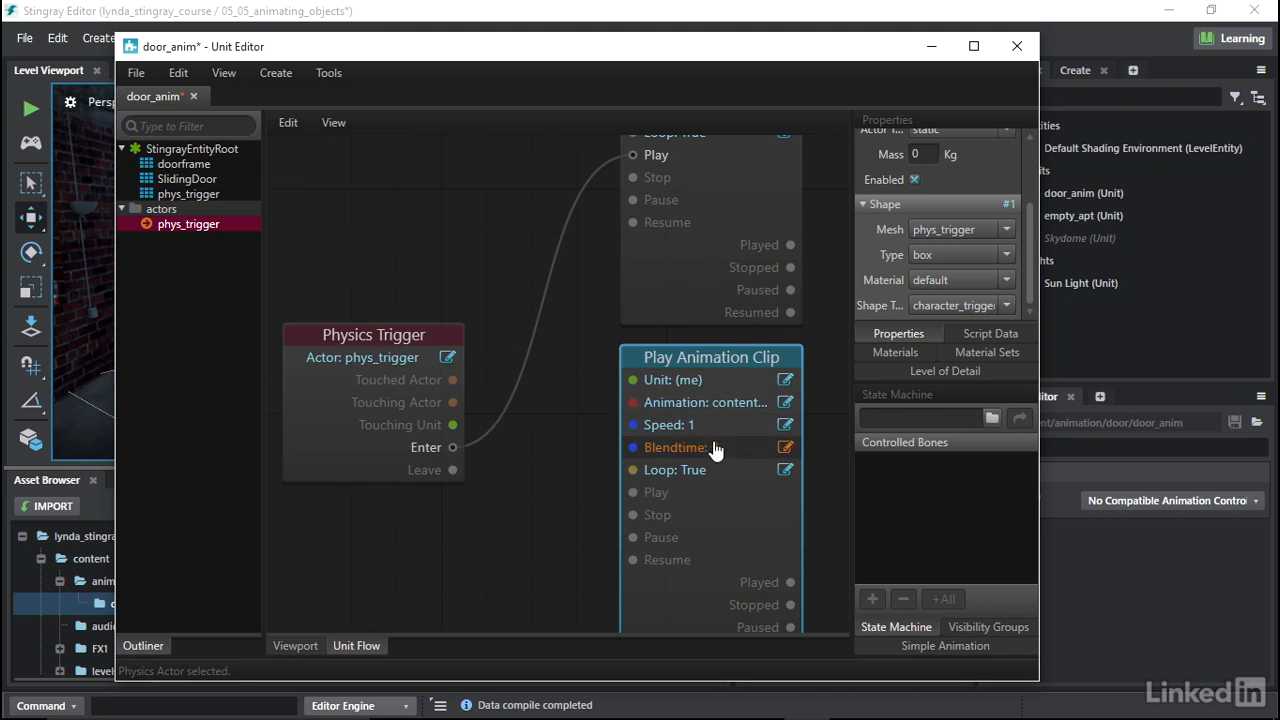
# - Set the copied clip's animation to door_anim_slide_closed and connect the trigger's Leave output to its Play input
pyautogui.moveTo(827, 414); pyautogui.dragTo(741, 400, button='middle')
pyautogui.click(717, 396)
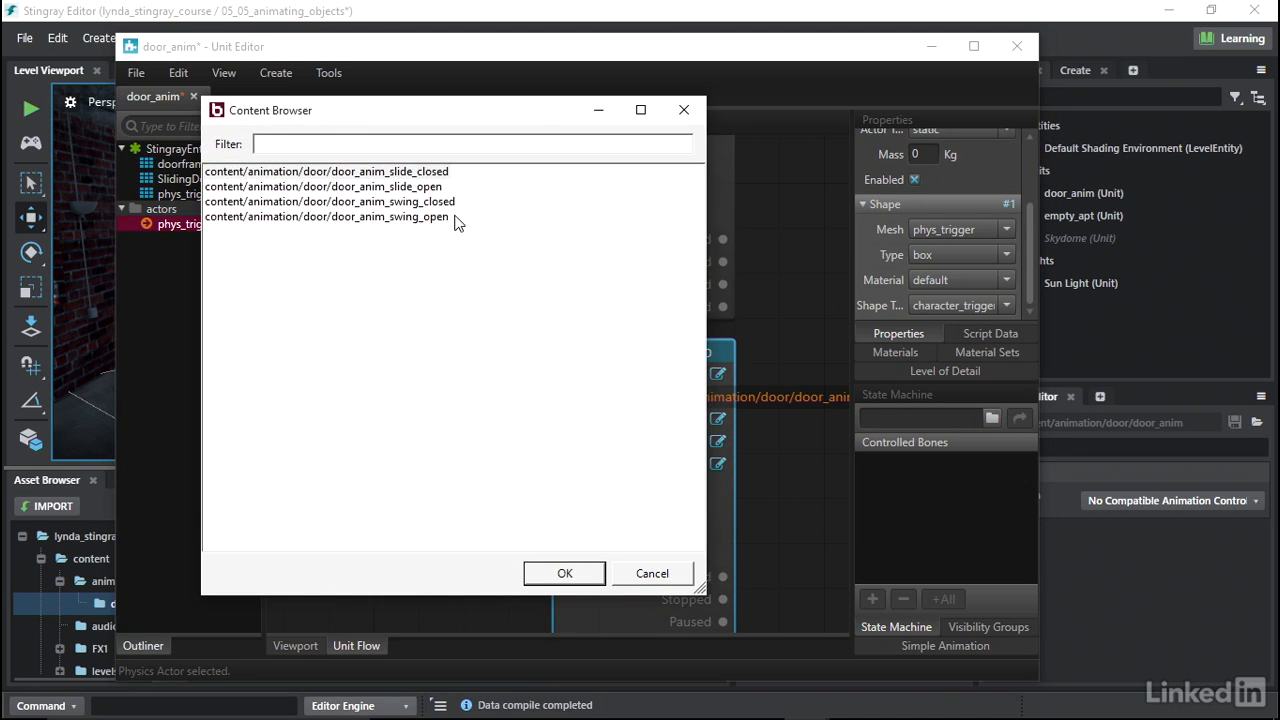
pyautogui.click(421, 177)
pyautogui.click(580, 578)
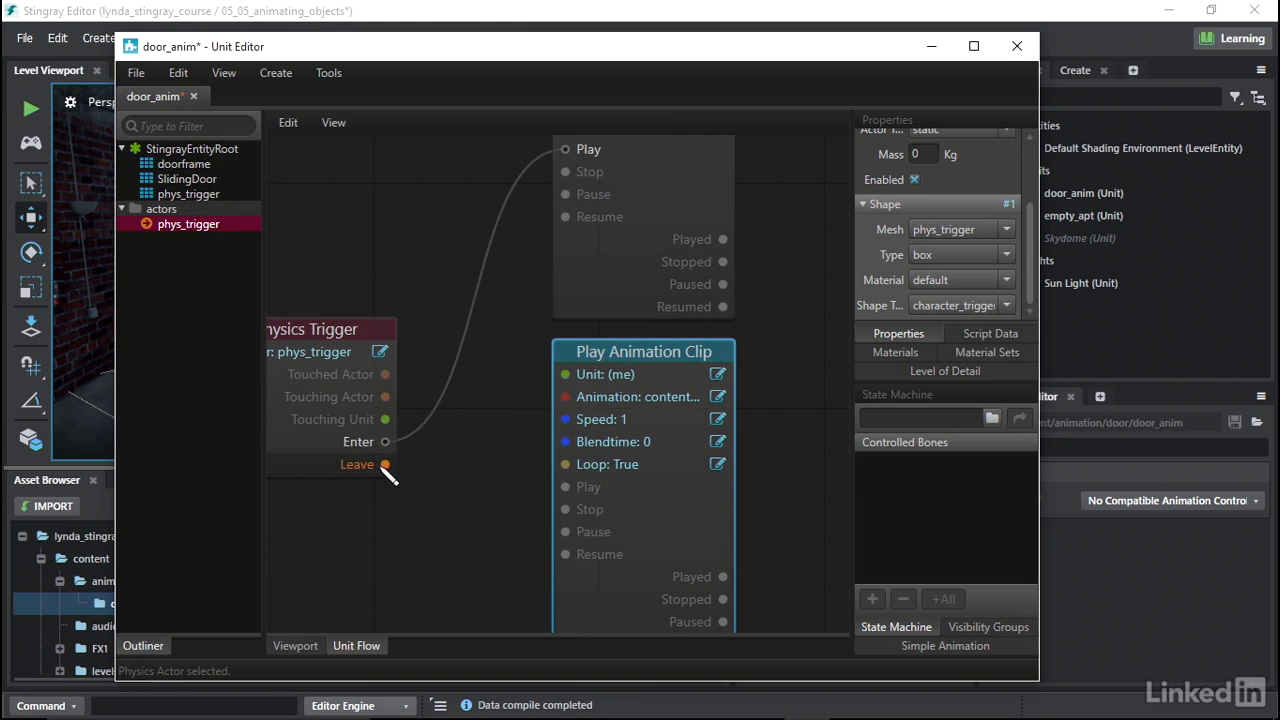
pyautogui.moveTo(385, 466); pyautogui.dragTo(573, 492)
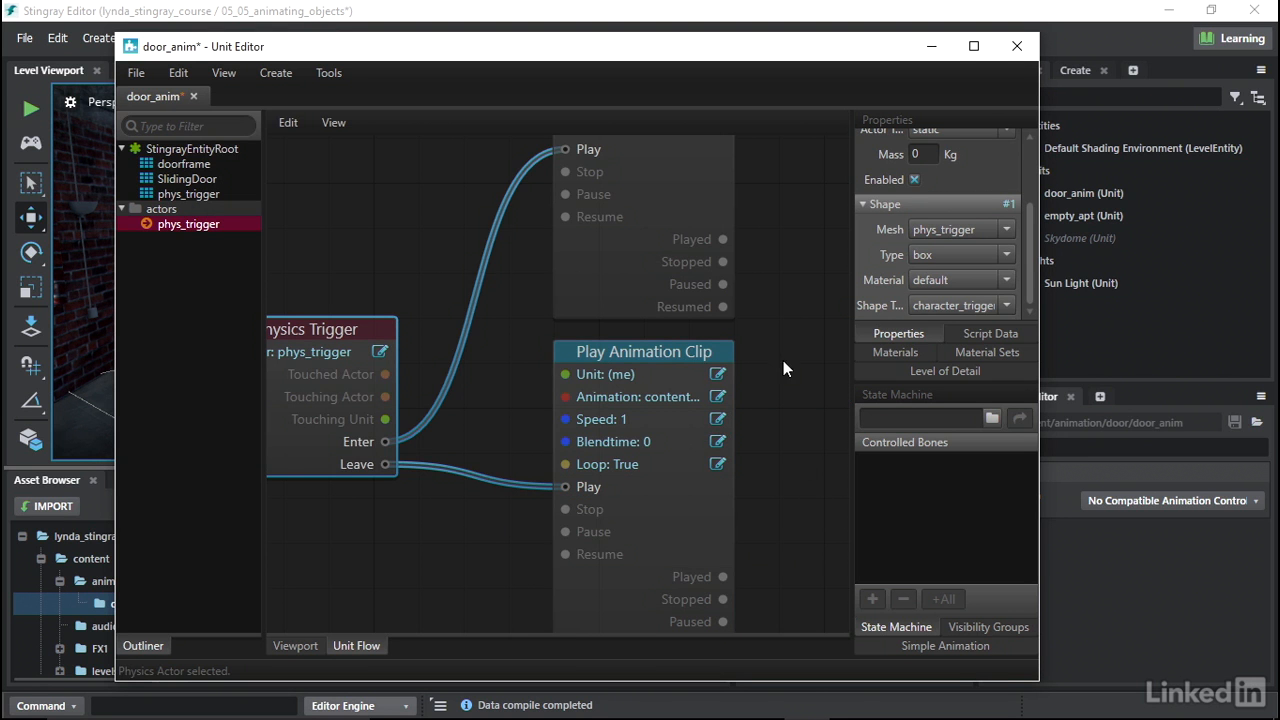
# - Set Loop to False on both Play Animation Clip nodes
pyautogui.moveTo(787, 358); pyautogui.dragTo(761, 415, button='middle')
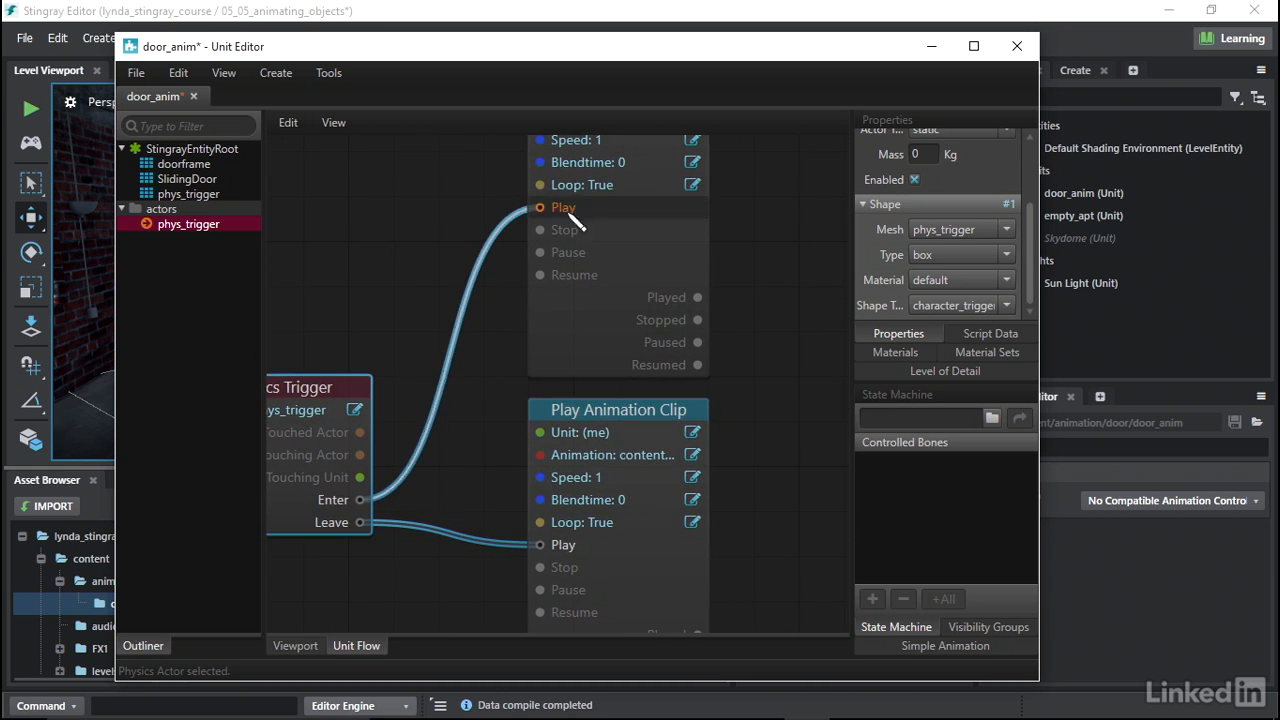
pyautogui.click(693, 185)
pyautogui.click(721, 194)
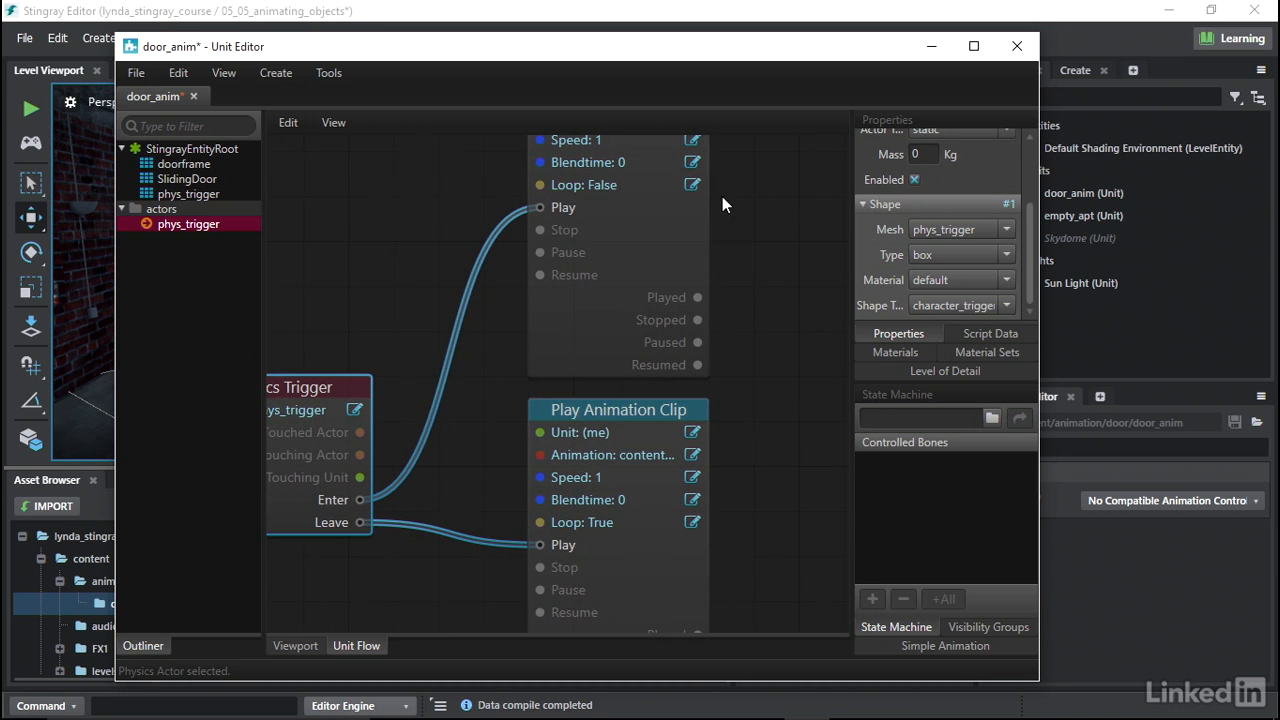
pyautogui.click(692, 521)
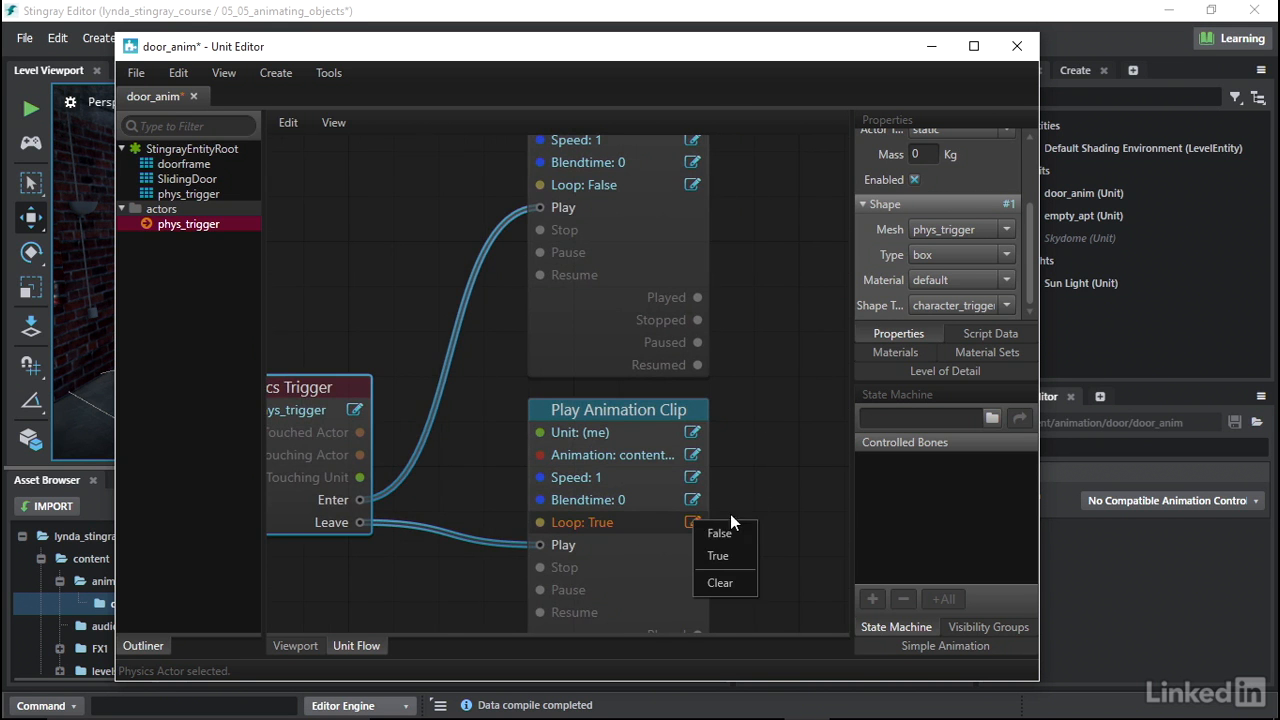
pyautogui.click(729, 533)
# - Save the door_anim unit and minimize the Unit Editor
pyautogui.moveTo(750, 427); pyautogui.dragTo(773, 388, button='middle')
pyautogui.scroll(-2, 786, 427)
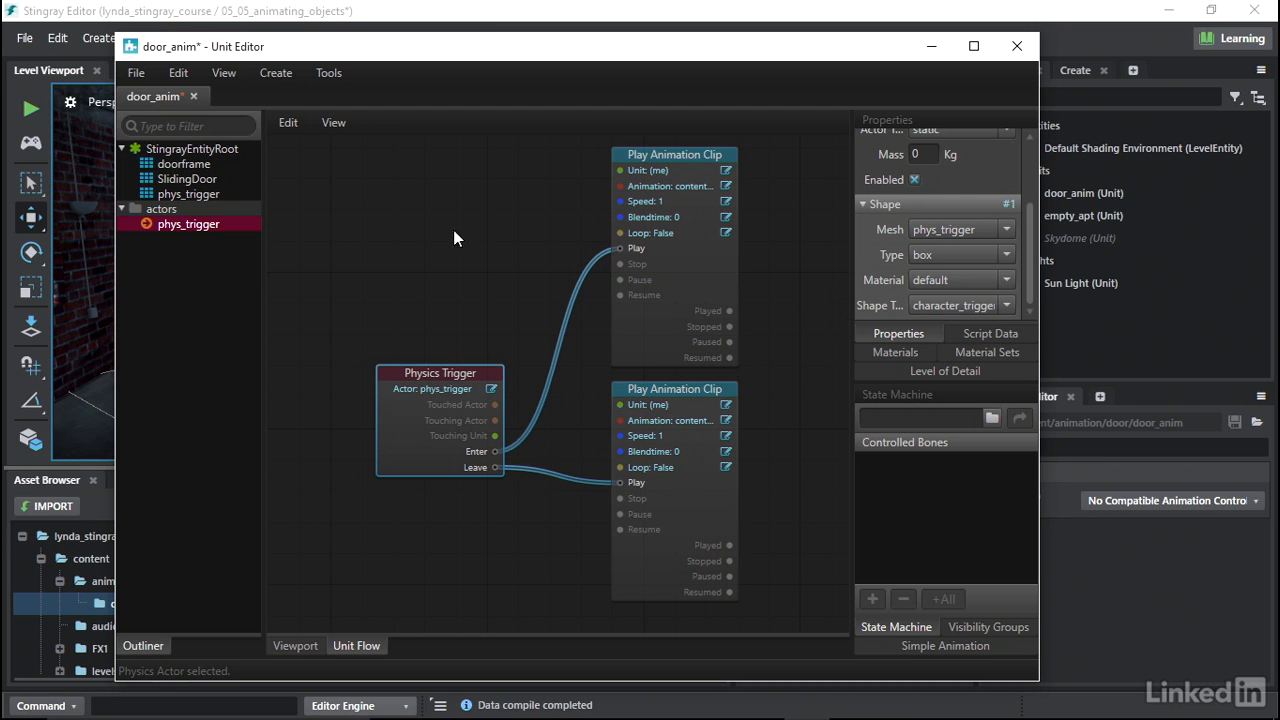
pyautogui.click(141, 72)
pyautogui.click(160, 136)
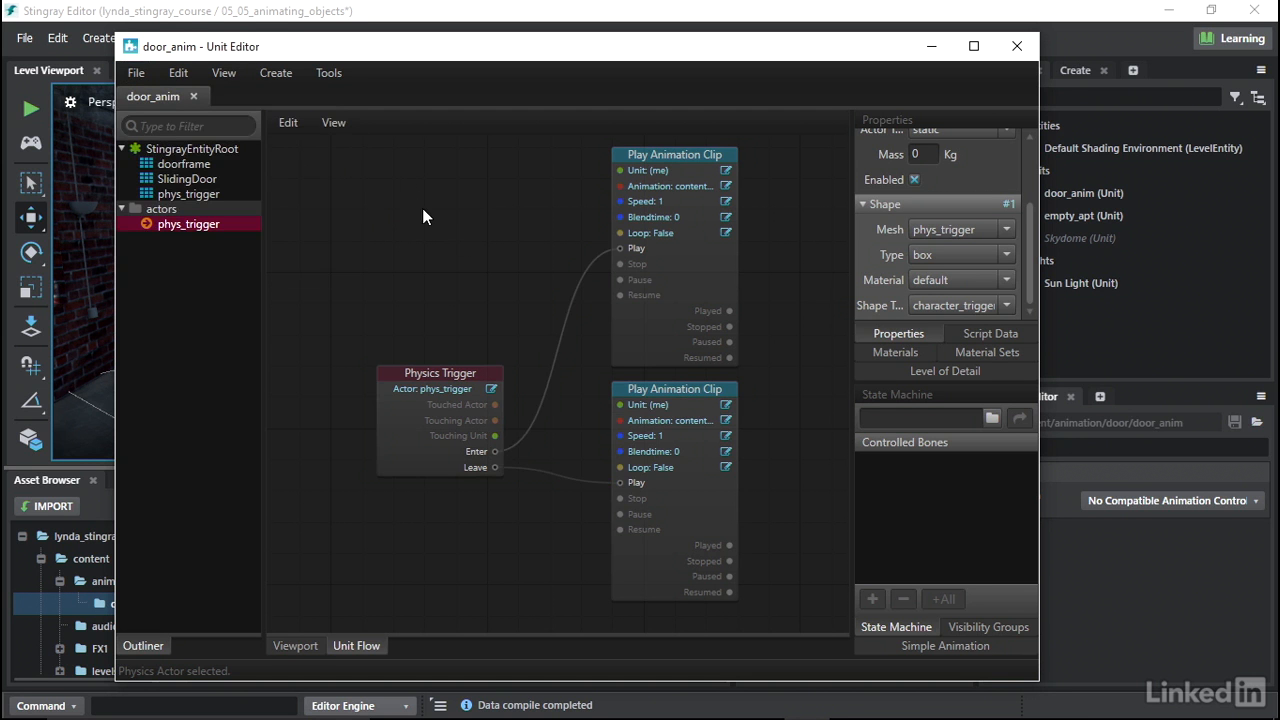
pyautogui.click(933, 47)
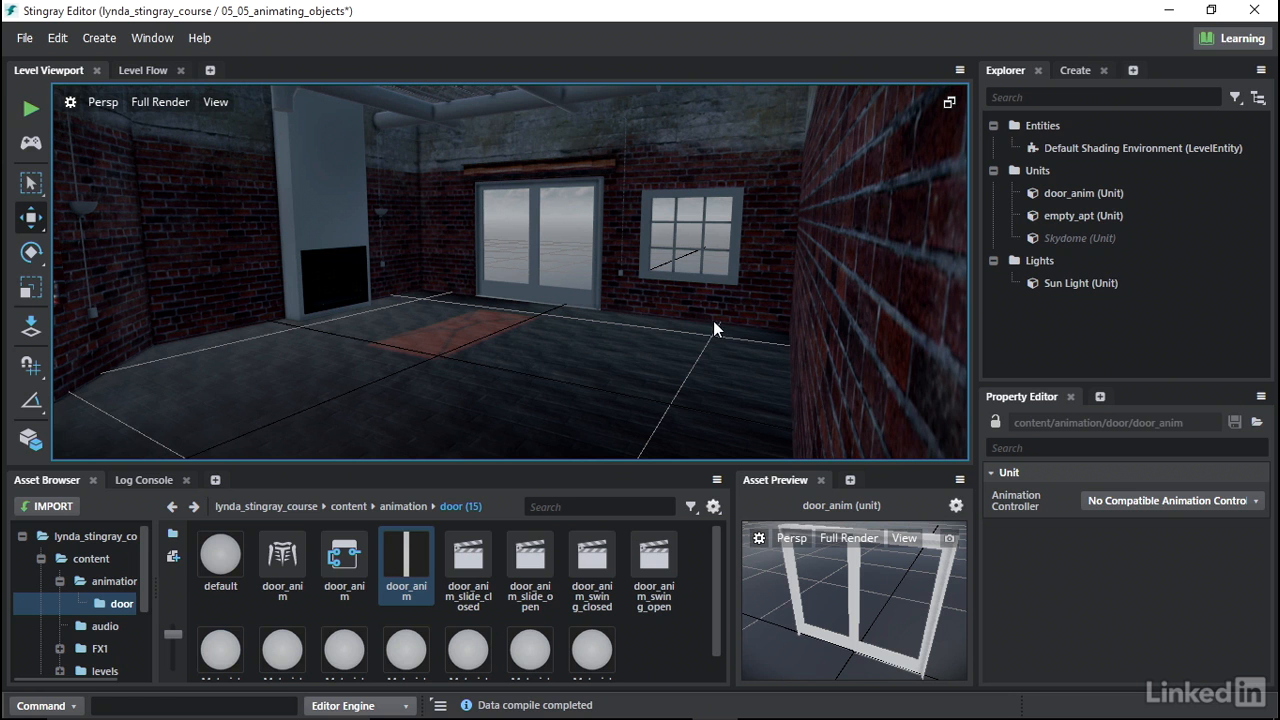
# - Create a plane primitive on the floor in front of the doorway
pyautogui.click(1069, 68)
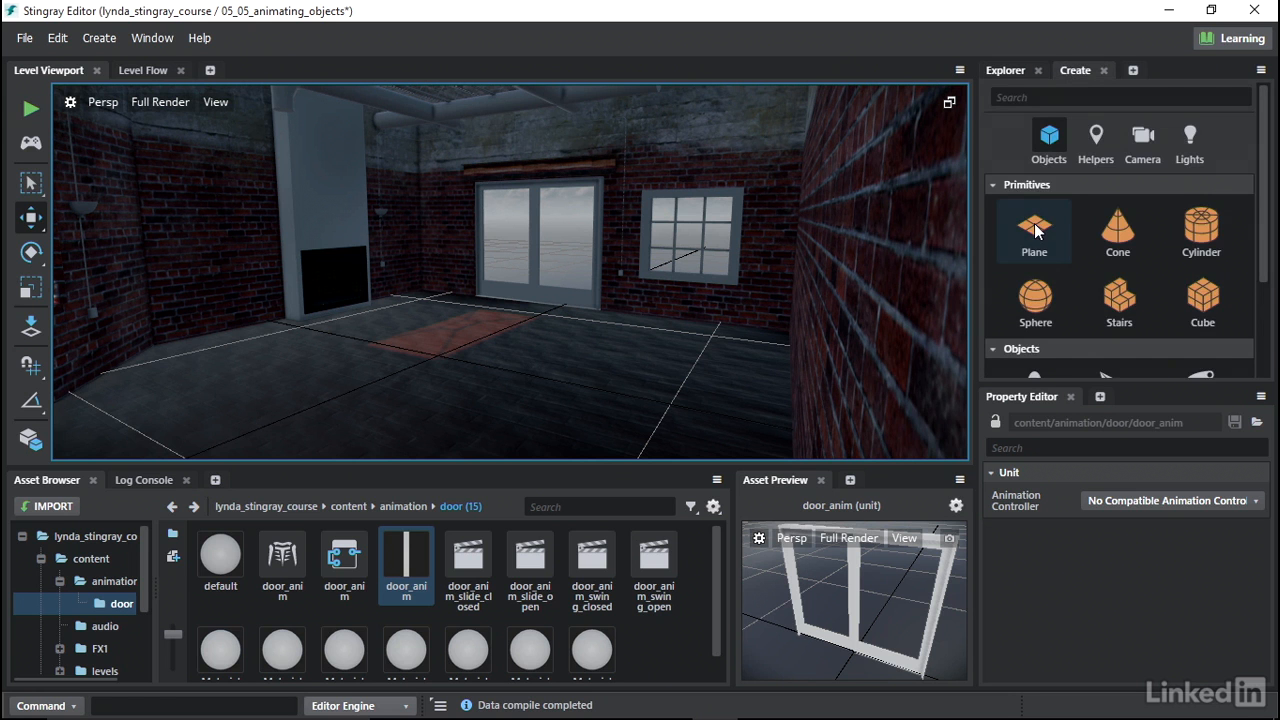
pyautogui.click(1035, 228)
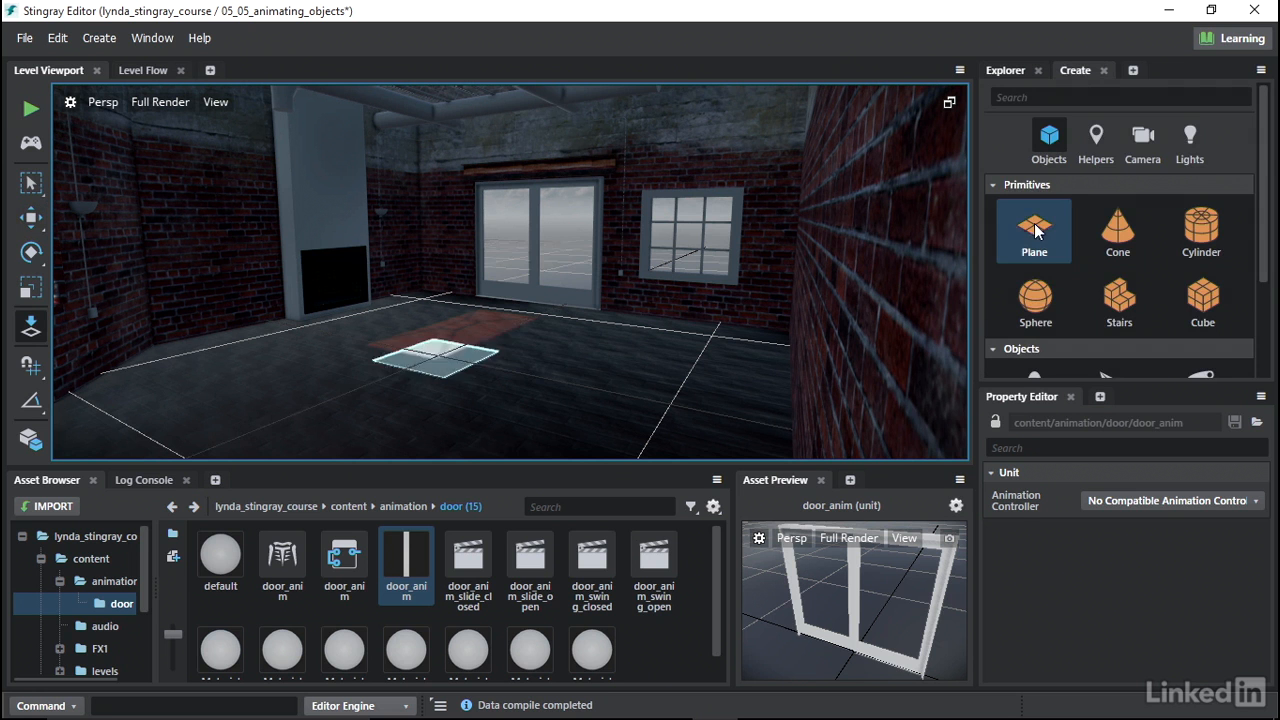
pyautogui.click(436, 355)
pyautogui.press('w')
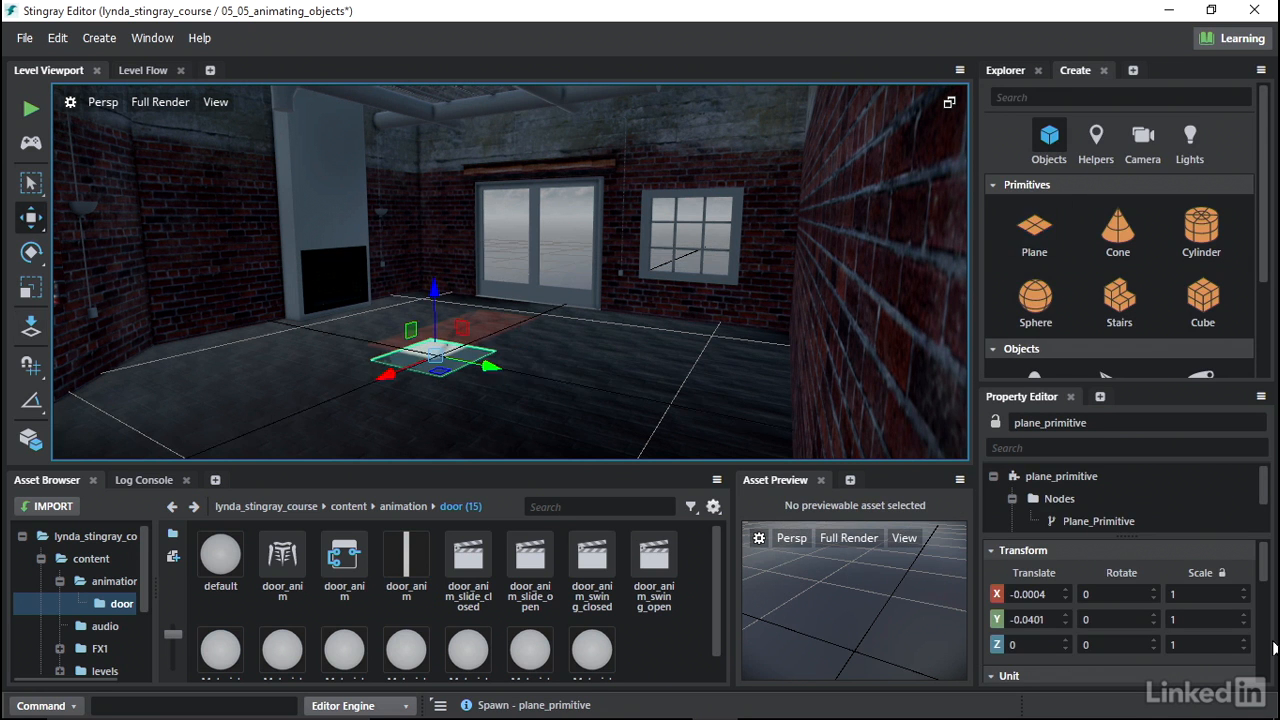
# - Set the plane's X and Y scale to 20
pyautogui.doubleClick(1203, 595)
pyautogui.write('20')
pyautogui.press('Tab')
pyautogui.write('2')
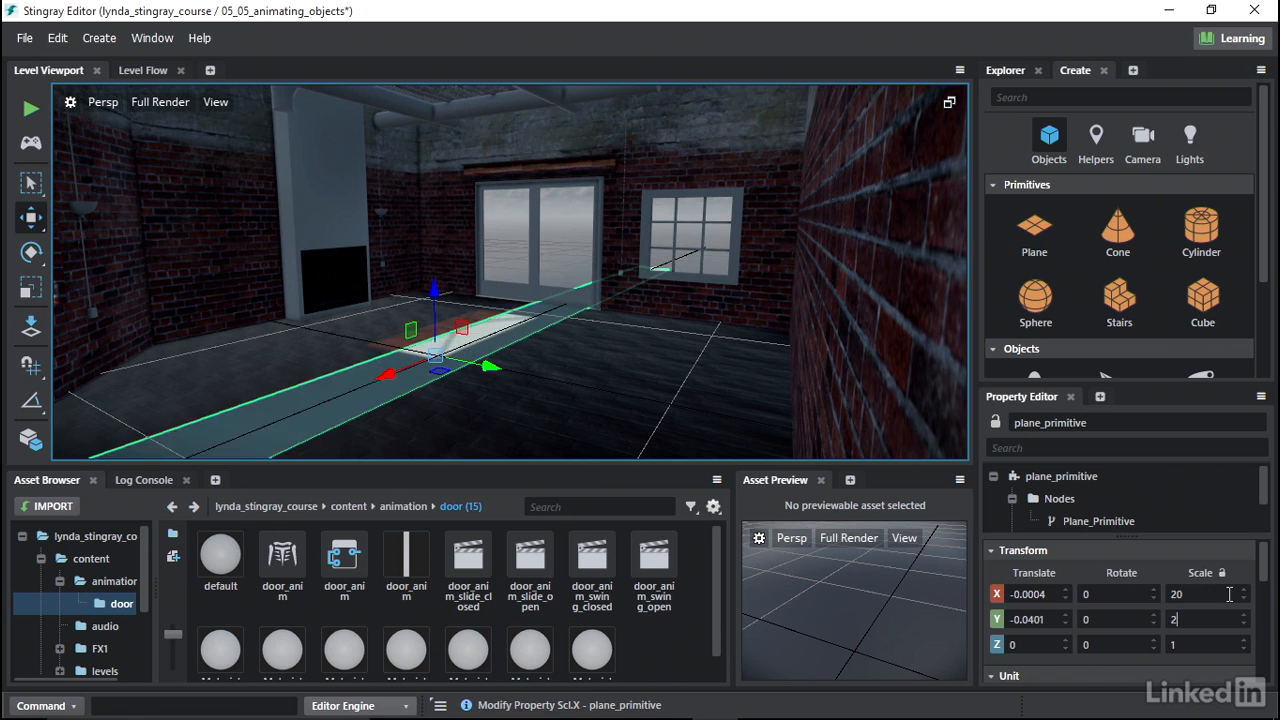
pyautogui.press('Return')
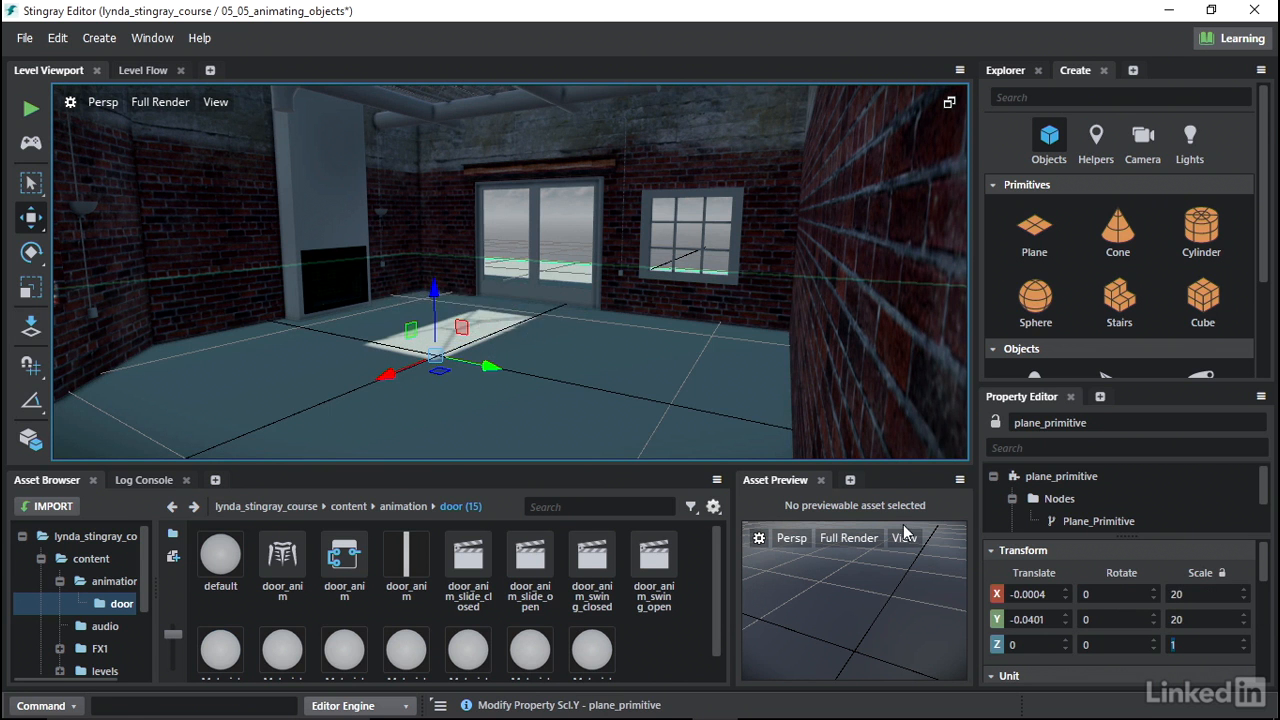
pyautogui.click(505, 241)
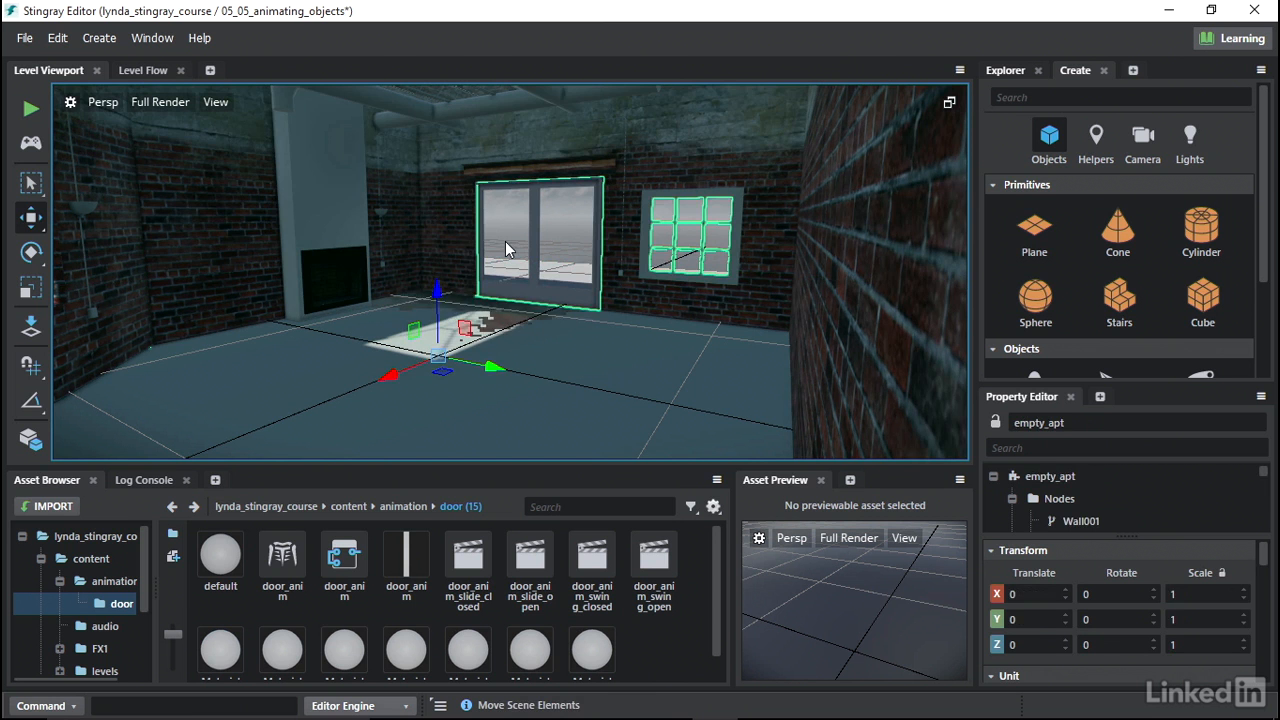
# - Lower the trigger plane slightly below the floor surface and save the level
pyautogui.click(510, 268)
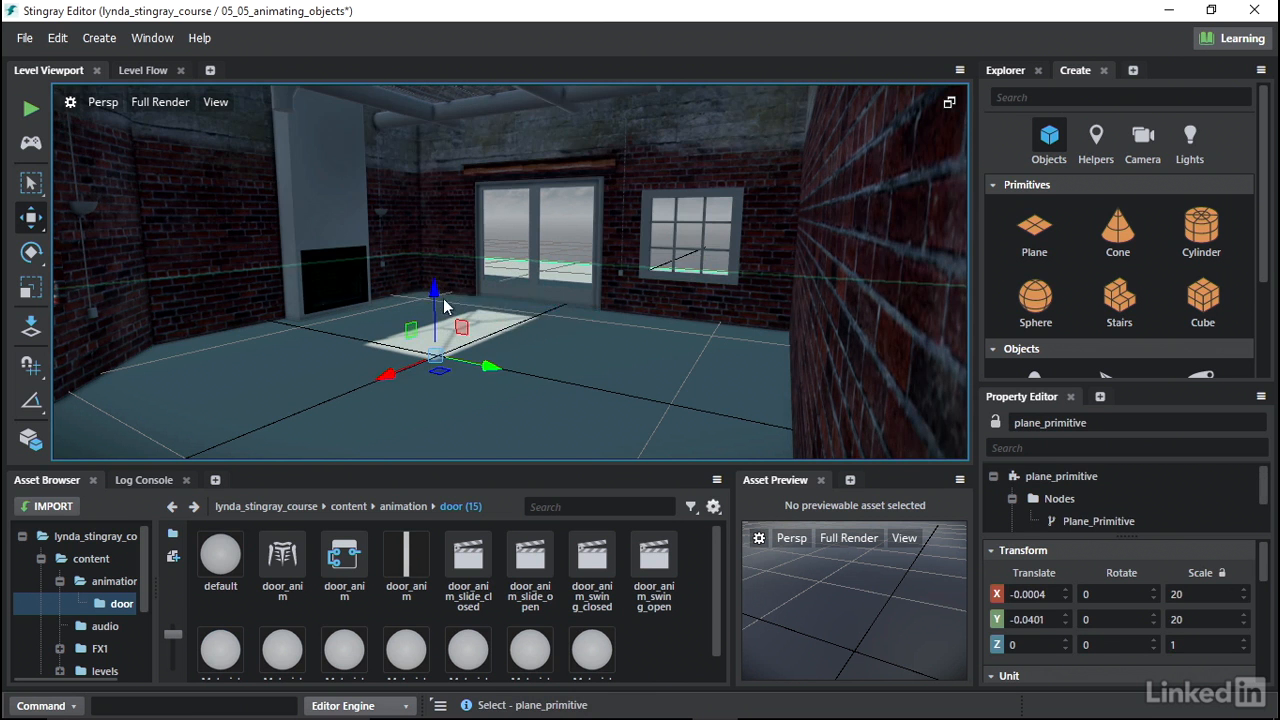
pyautogui.moveTo(436, 313); pyautogui.dragTo(437, 315)
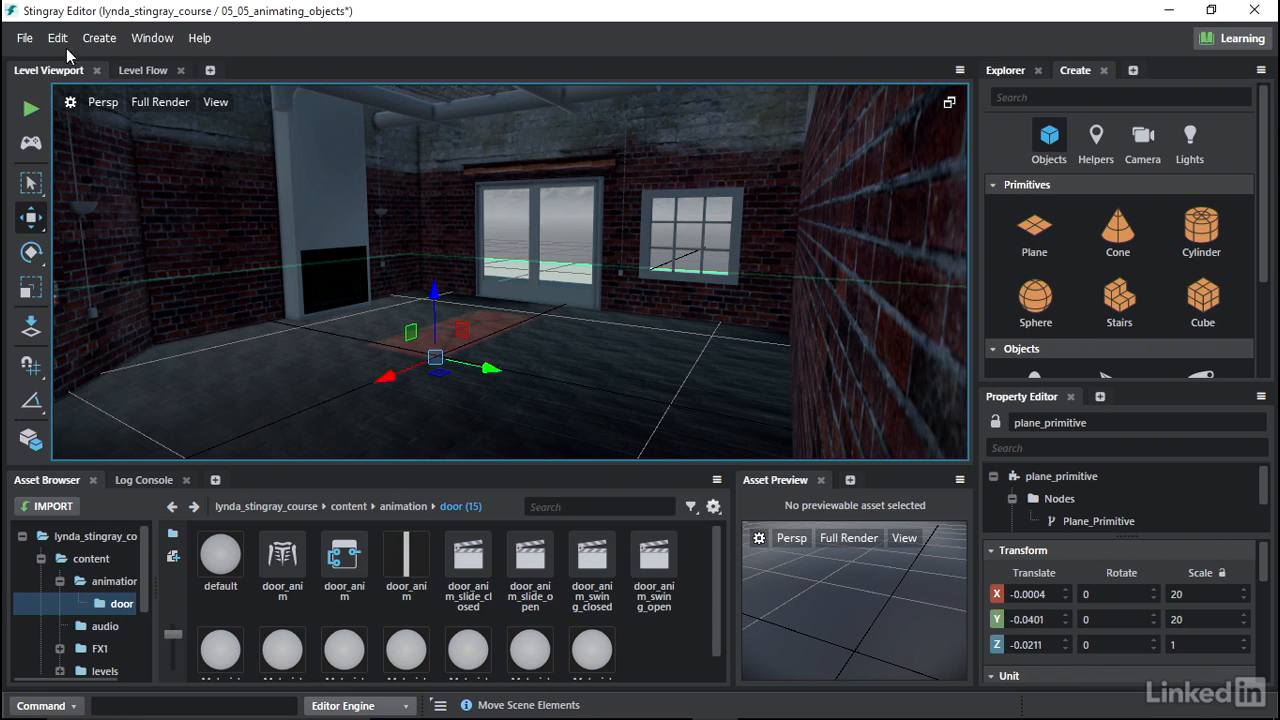
pyautogui.click(24, 40)
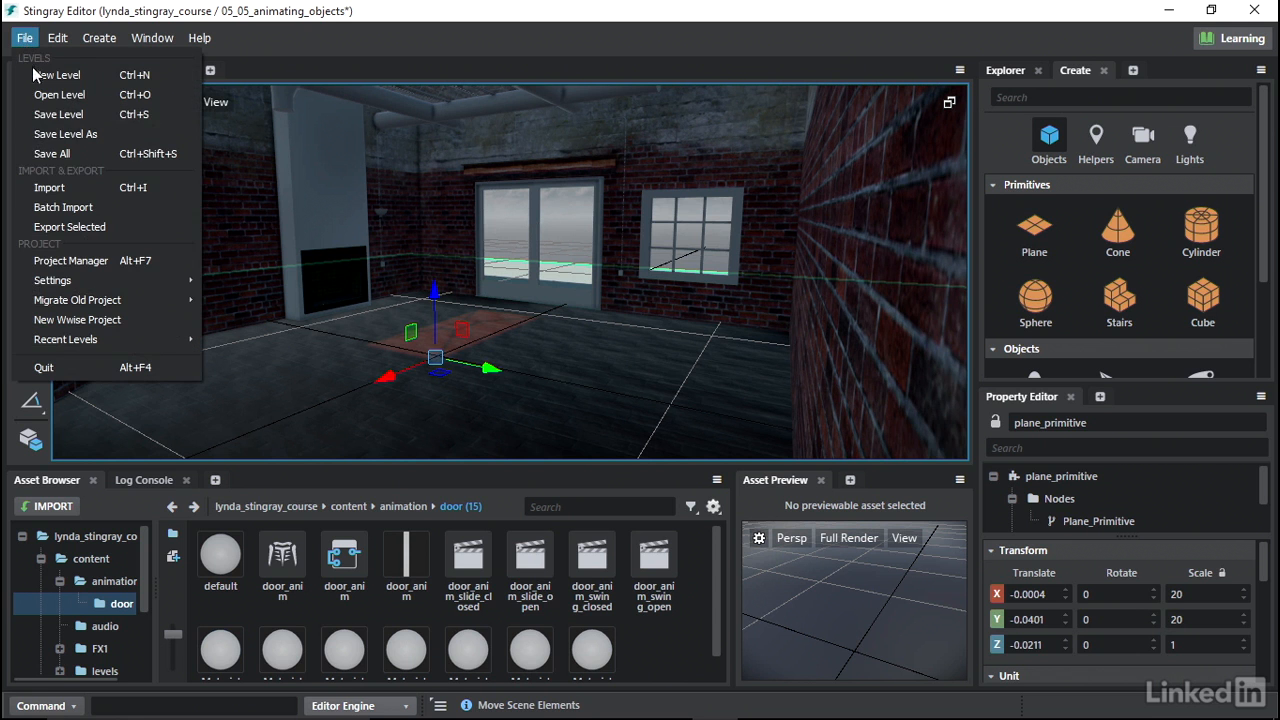
pyautogui.click(52, 115)
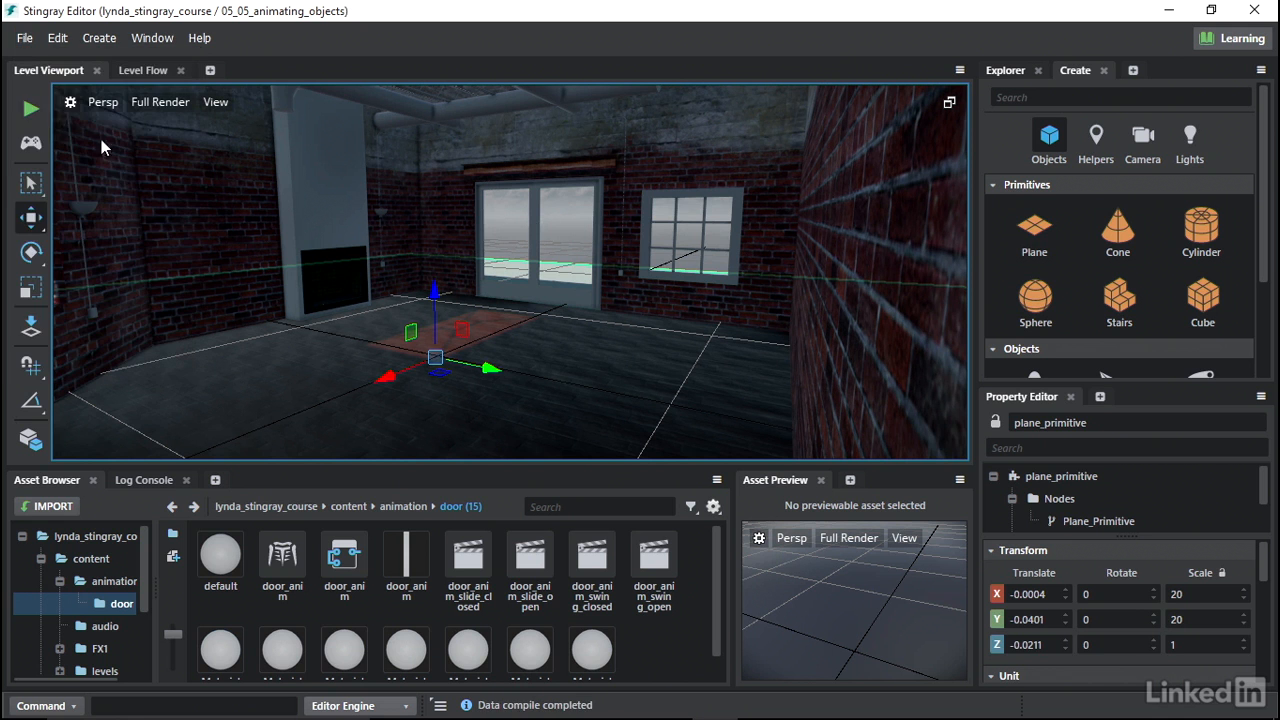
# - Launch the level in a test window and fly the camera around the room toward the door
pyautogui.click(35, 110)
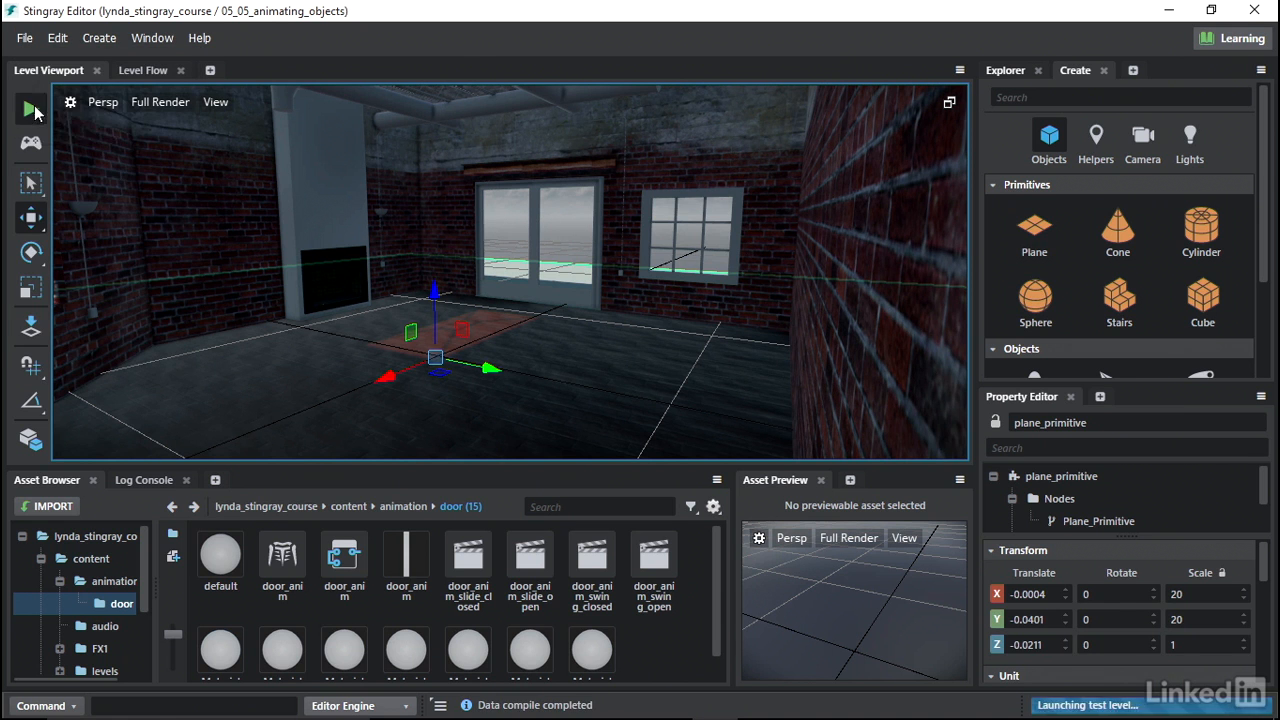
pyautogui.press('Up')
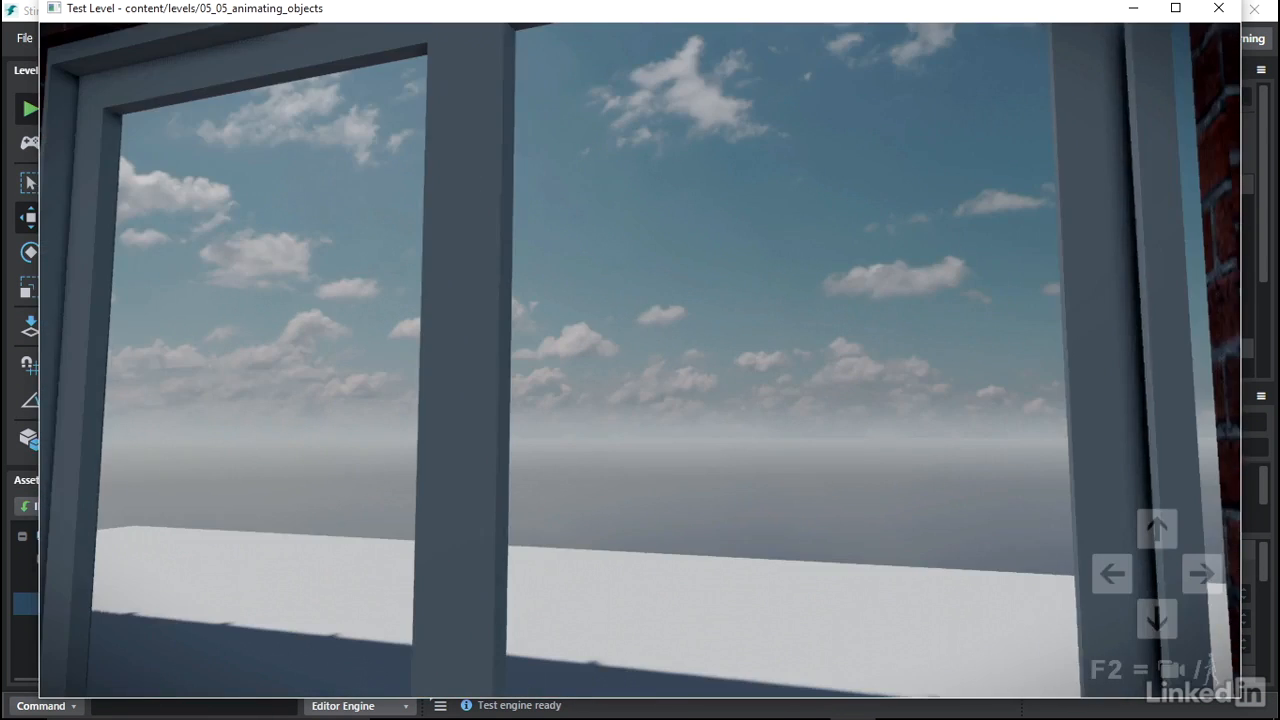
pyautogui.press('Down')
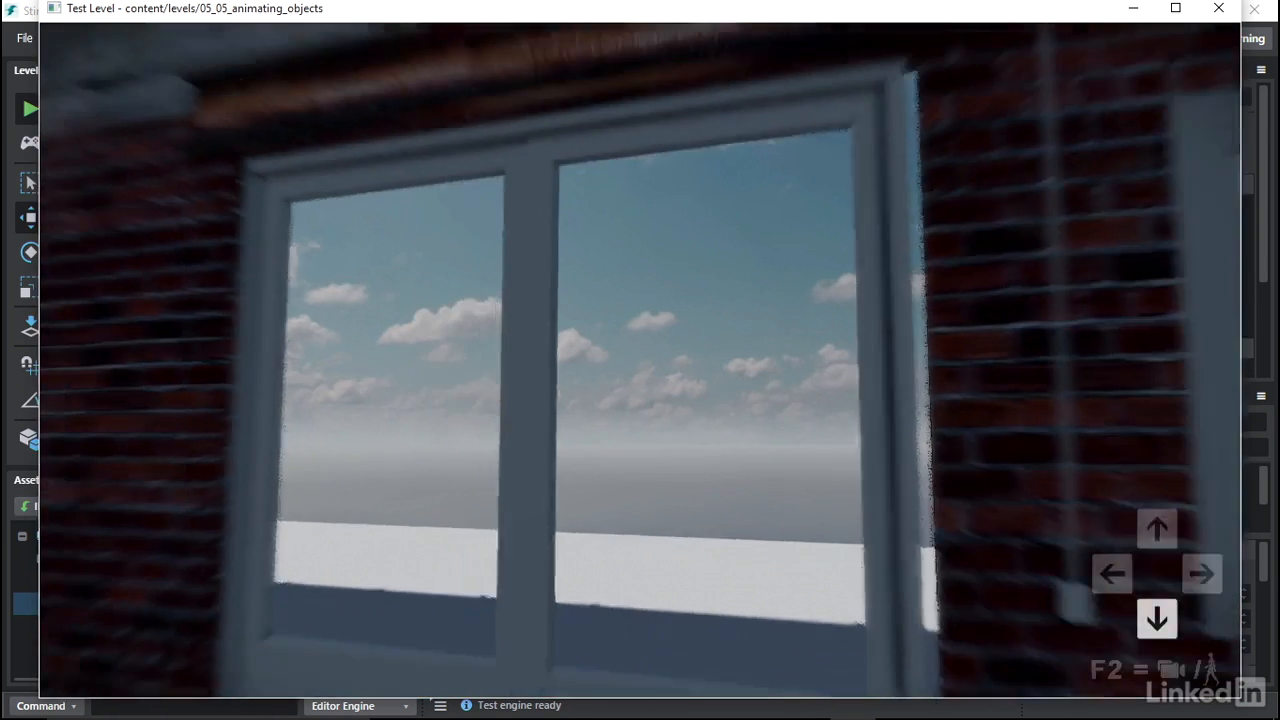
pyautogui.press('Up')
pyautogui.press('Down')
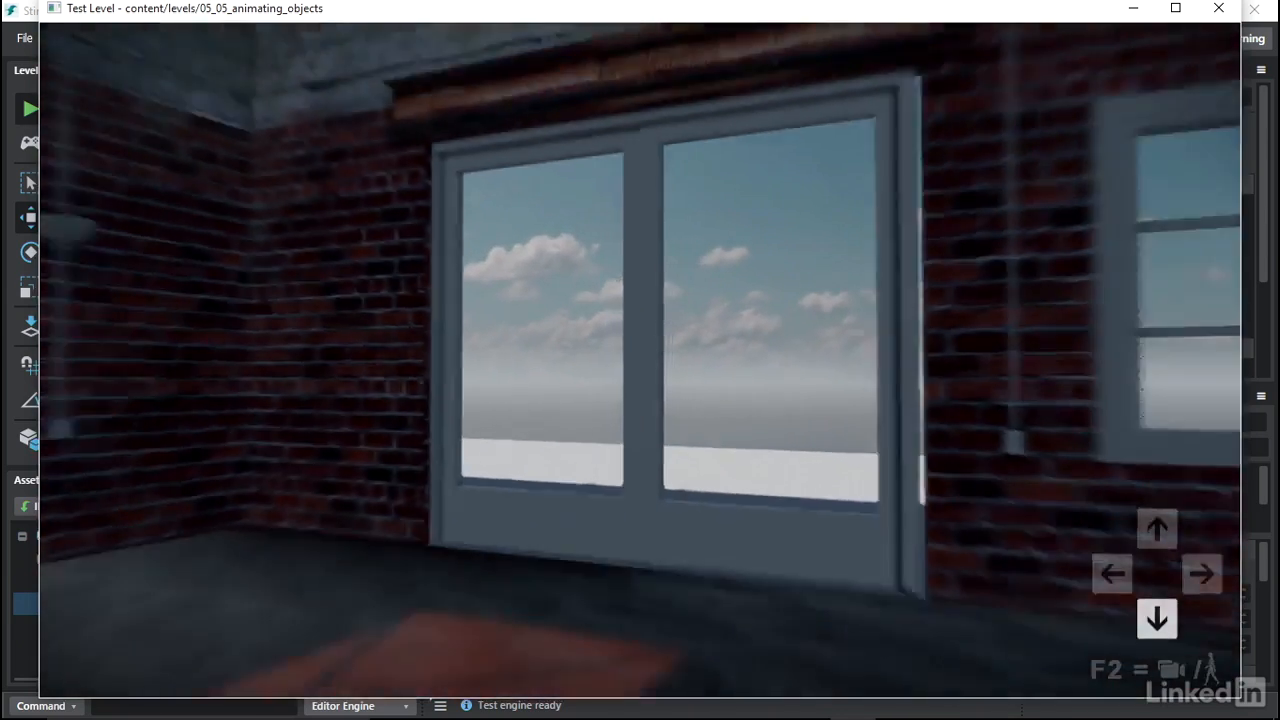
pyautogui.press('Down')
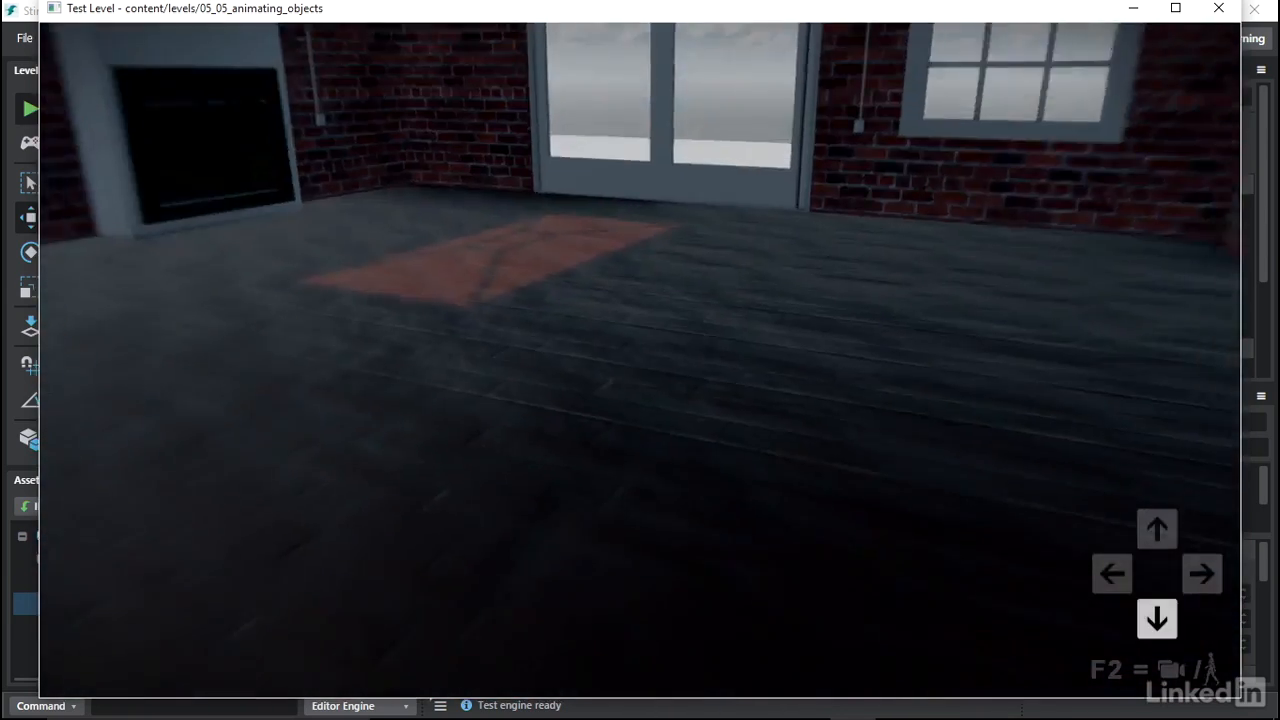
pyautogui.press('Up')
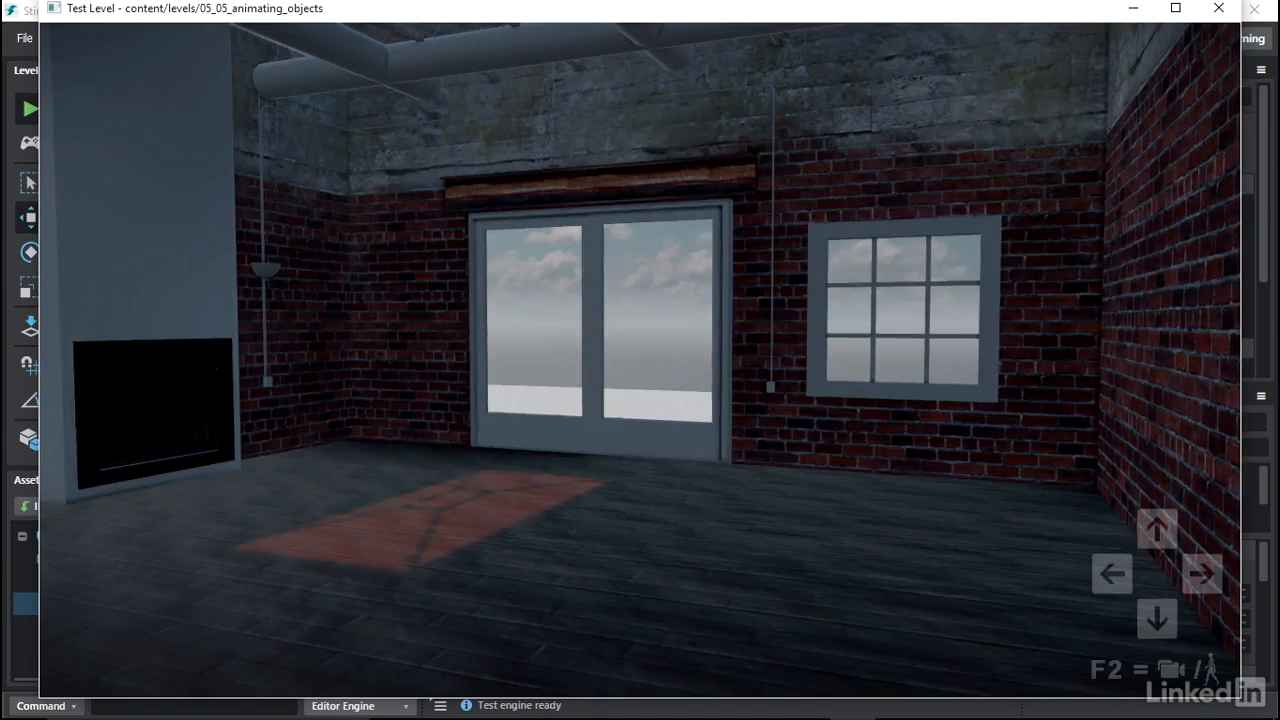
# - Switch to walking mode and walk across the plane and through the doorway to test the door
pyautogui.press('F2')
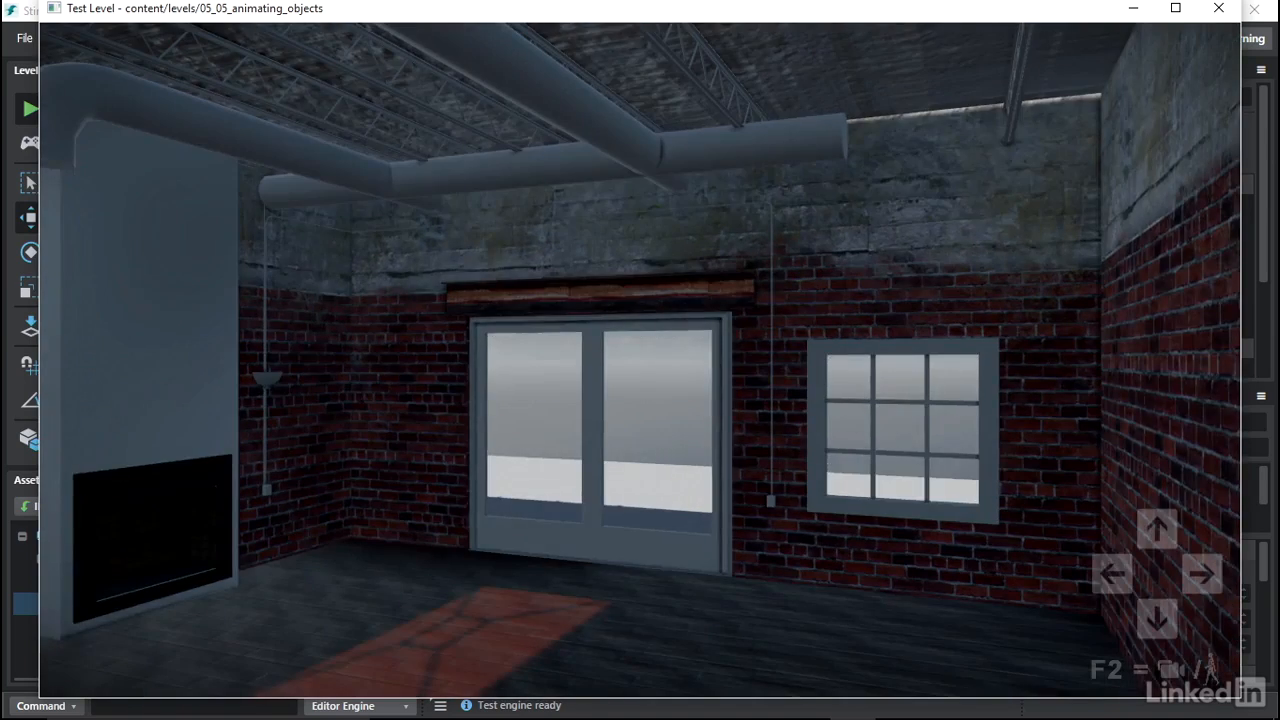
pyautogui.press('Up')
pyautogui.press('Right')
pyautogui.press('Left')
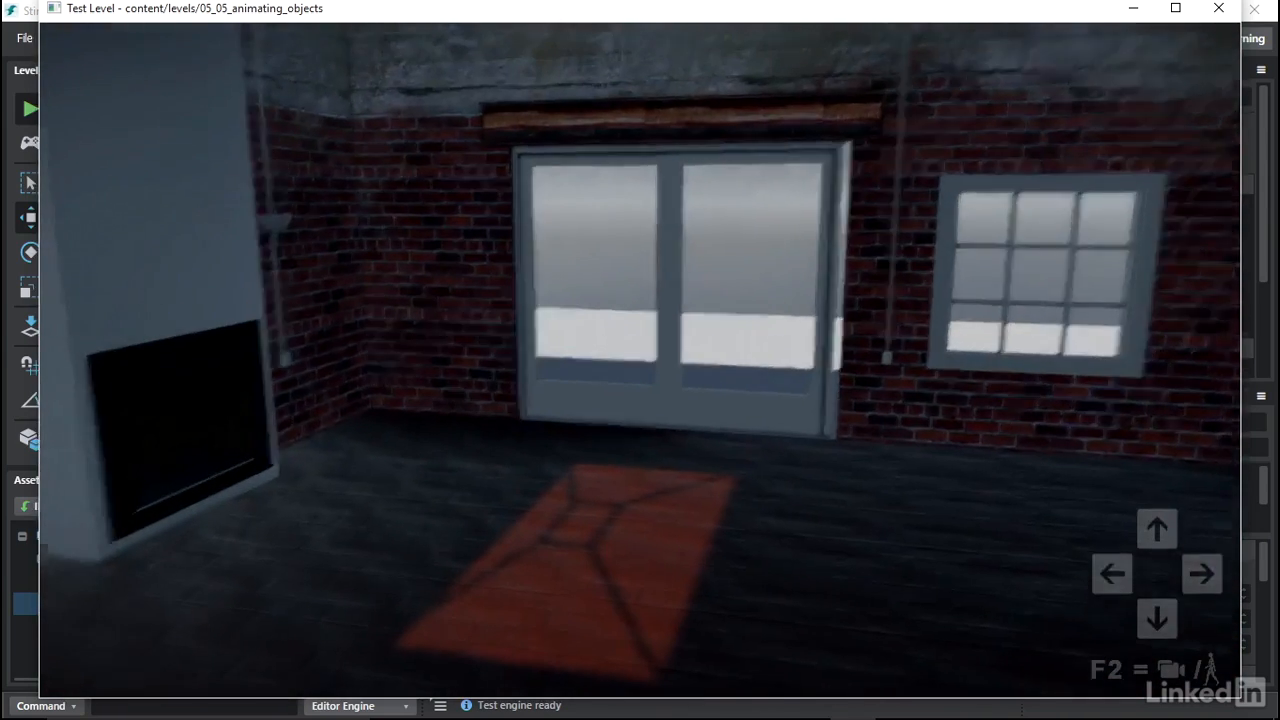
pyautogui.press('Up')
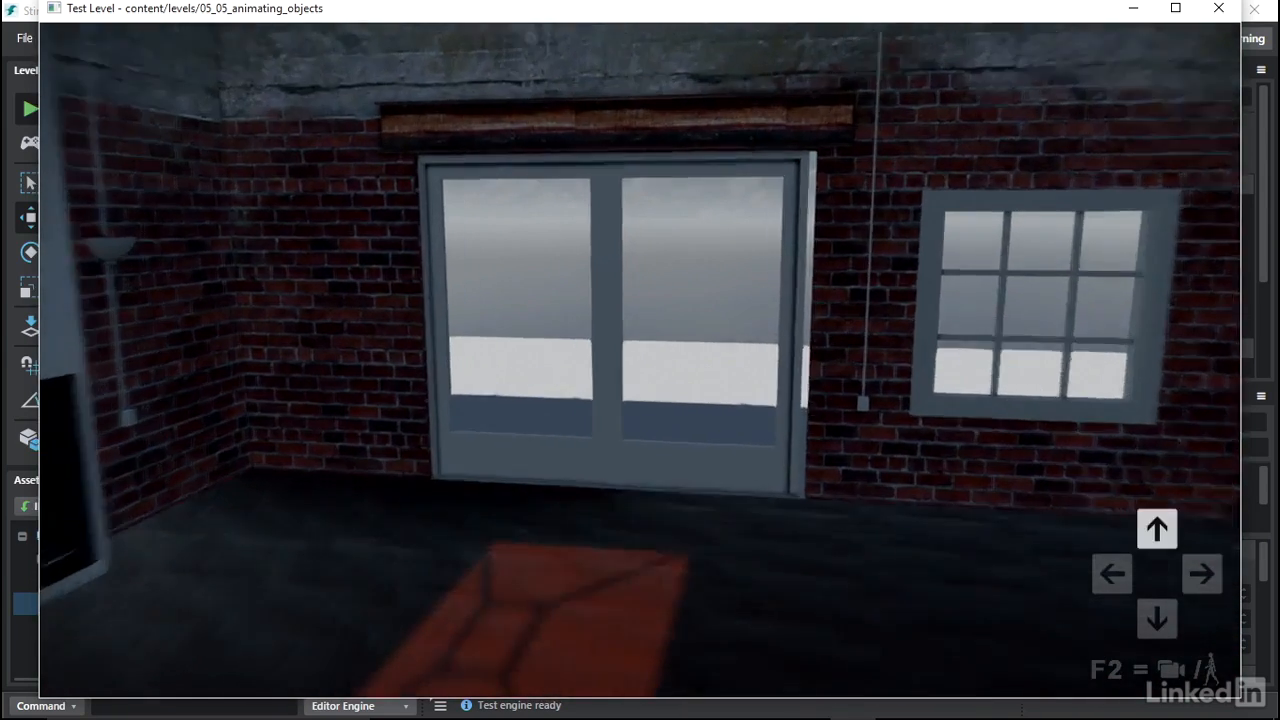
pyautogui.press('Left')
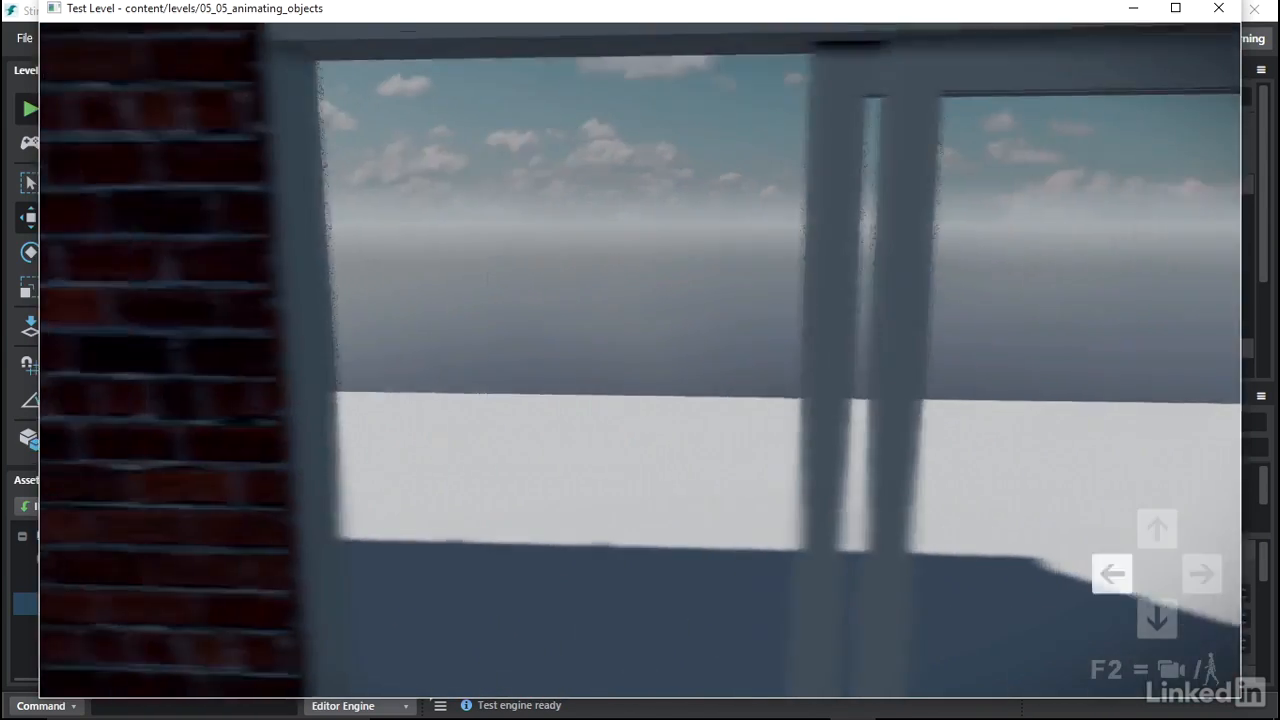
pyautogui.press('Up')
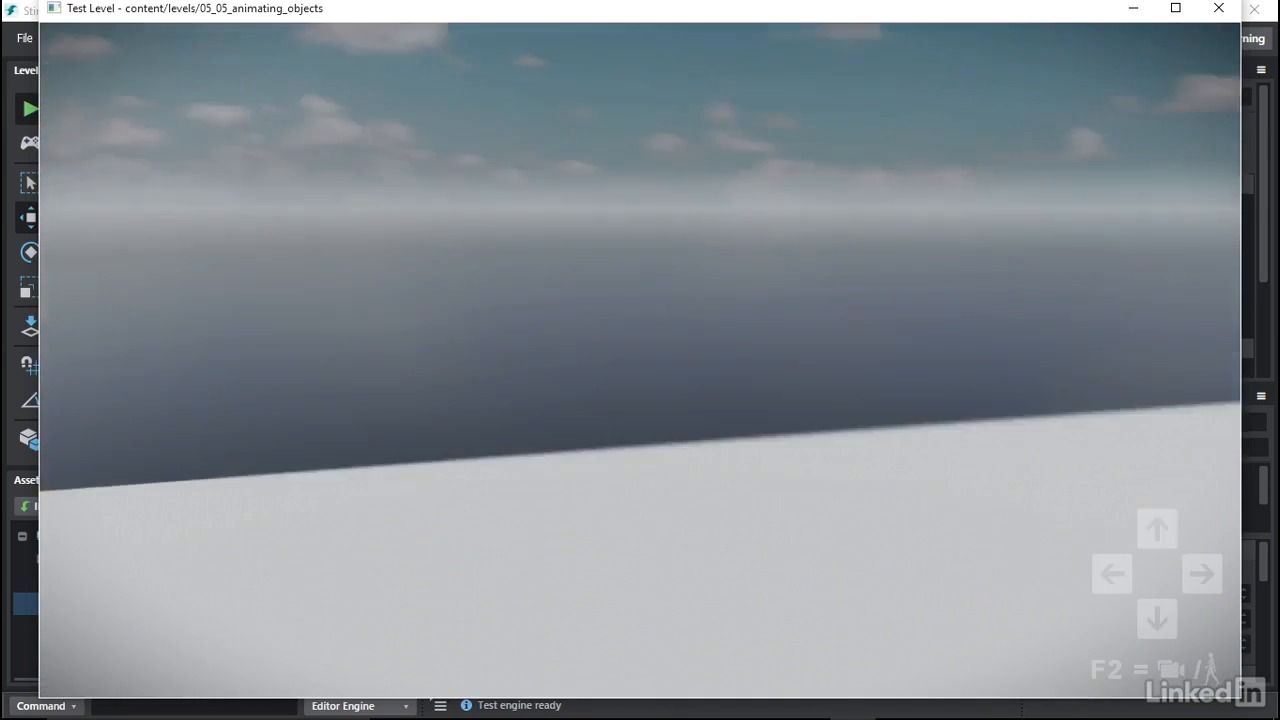
pyautogui.press('Down')
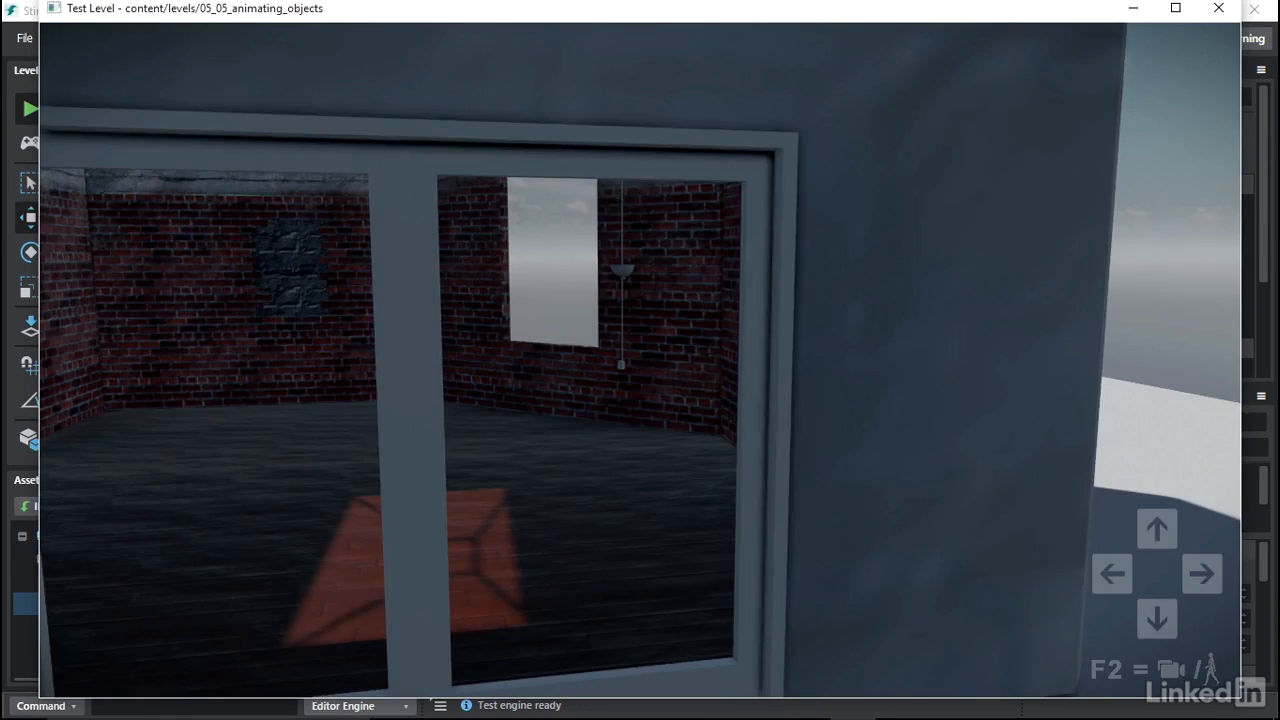
pyautogui.press('Up')
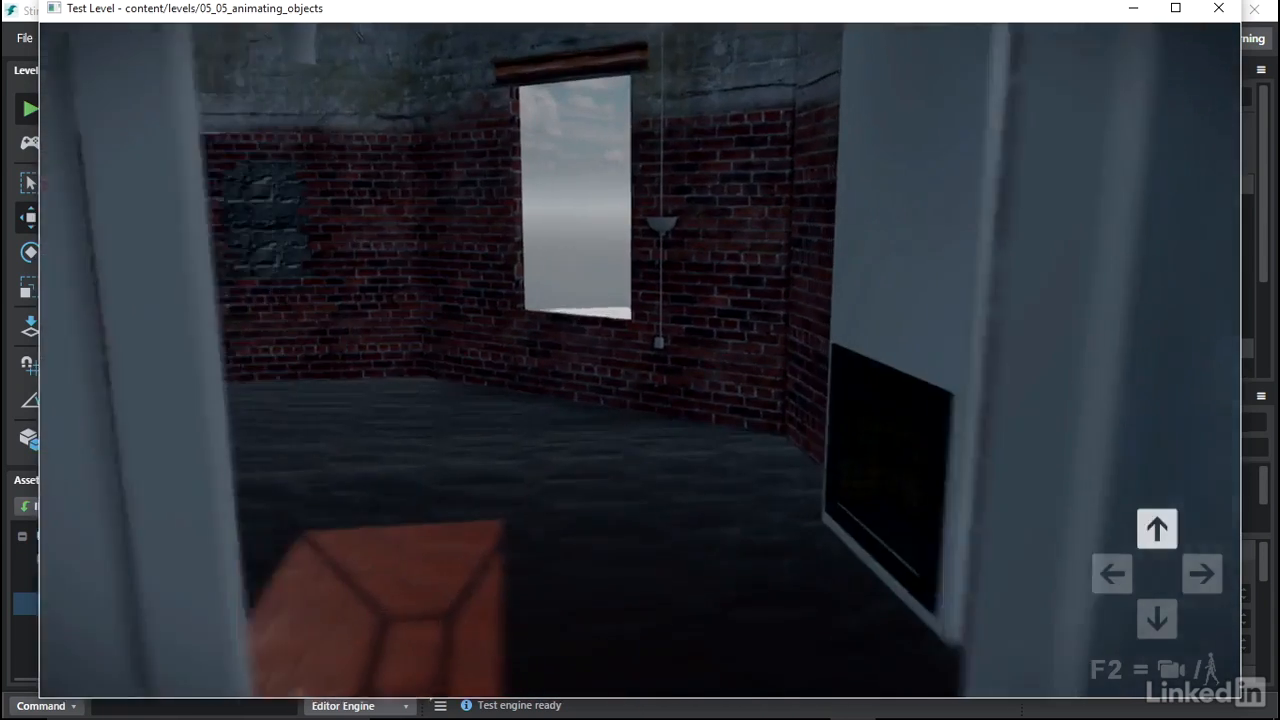